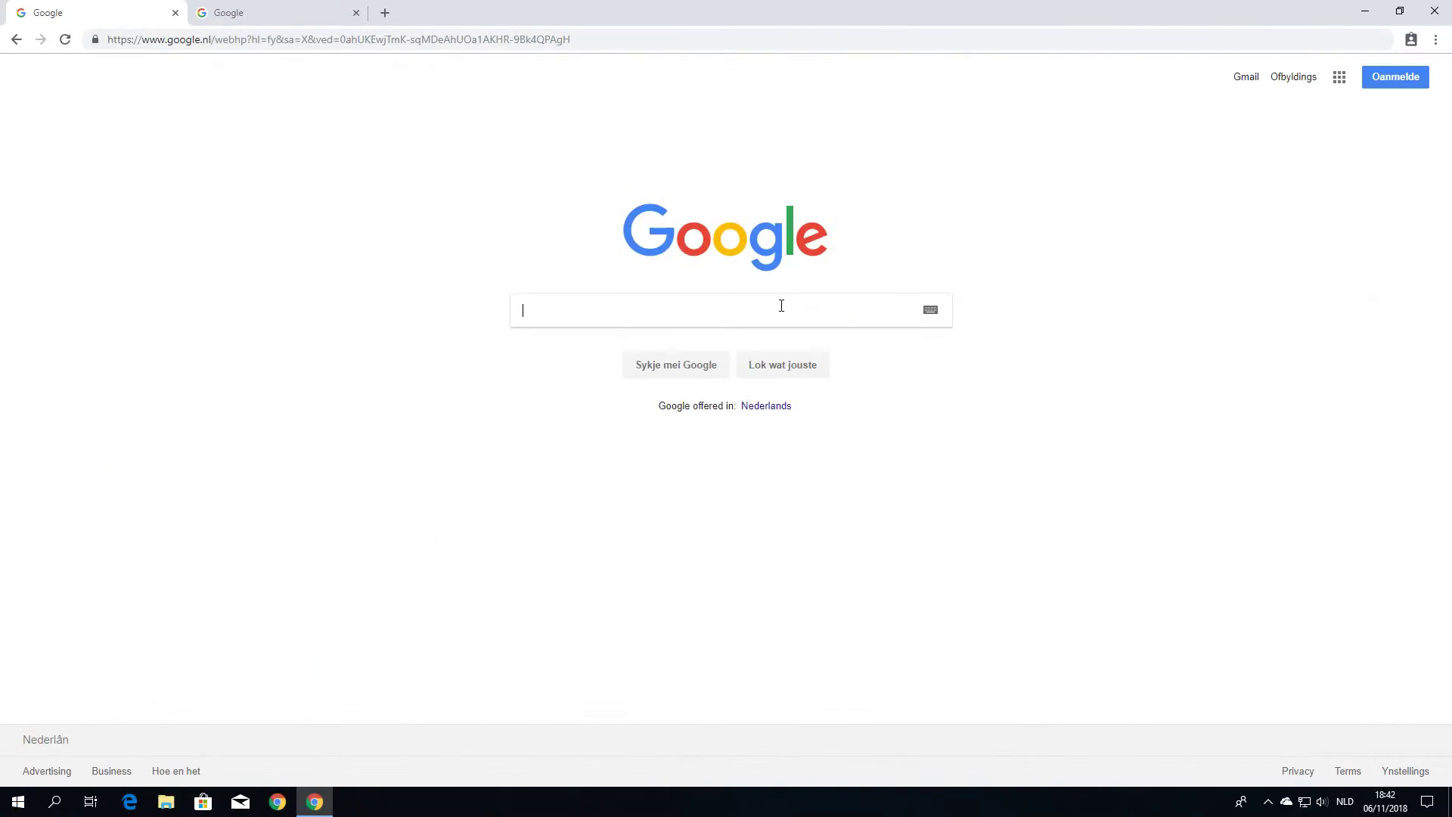
Search Google for "optifine" and open the Downloads page of optifine.net
{"action": "type", "text": "optifine"}
{"action": "key", "text": "Return"}
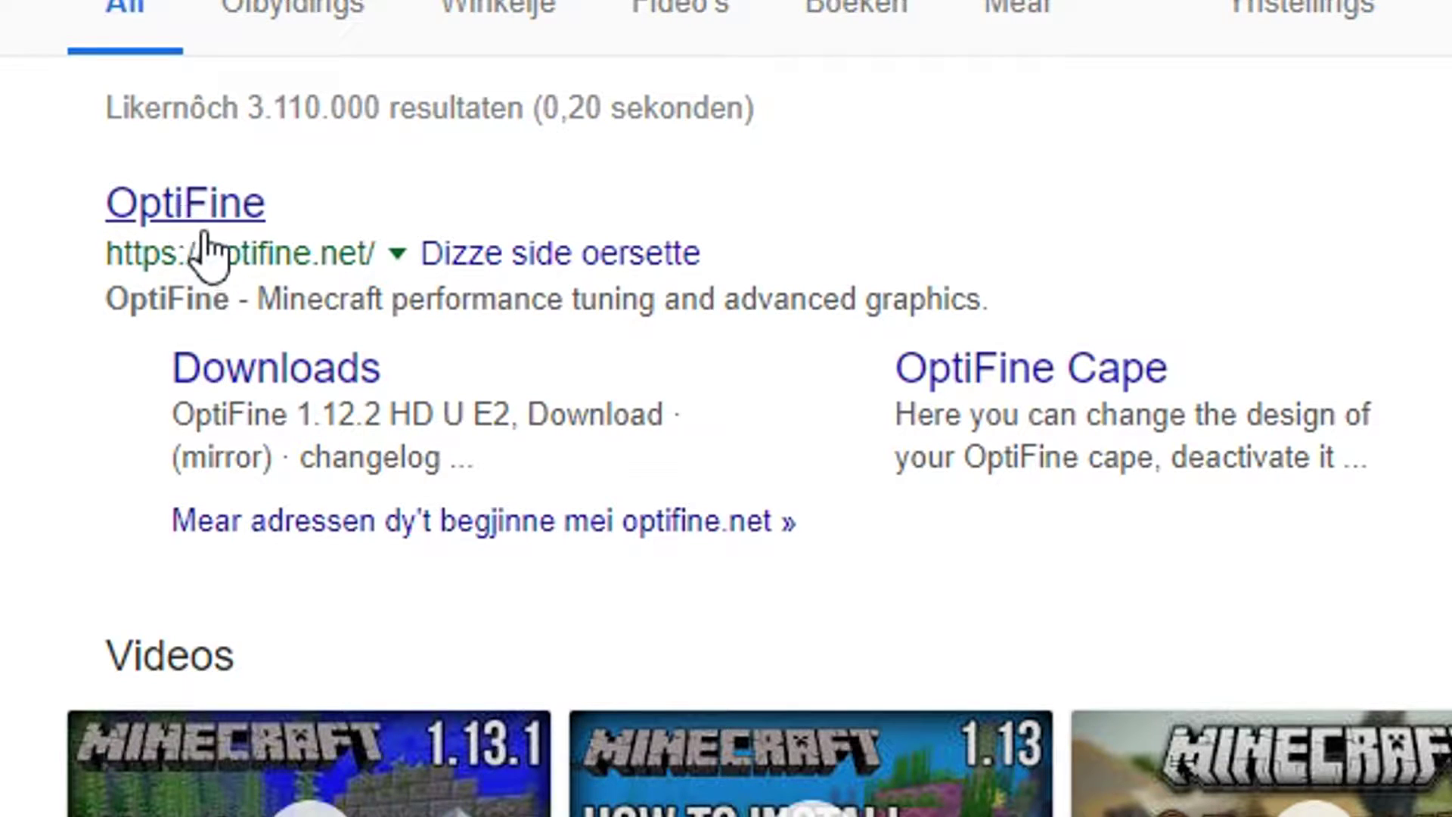
{"action": "left_click", "coordinate": [285, 382]}
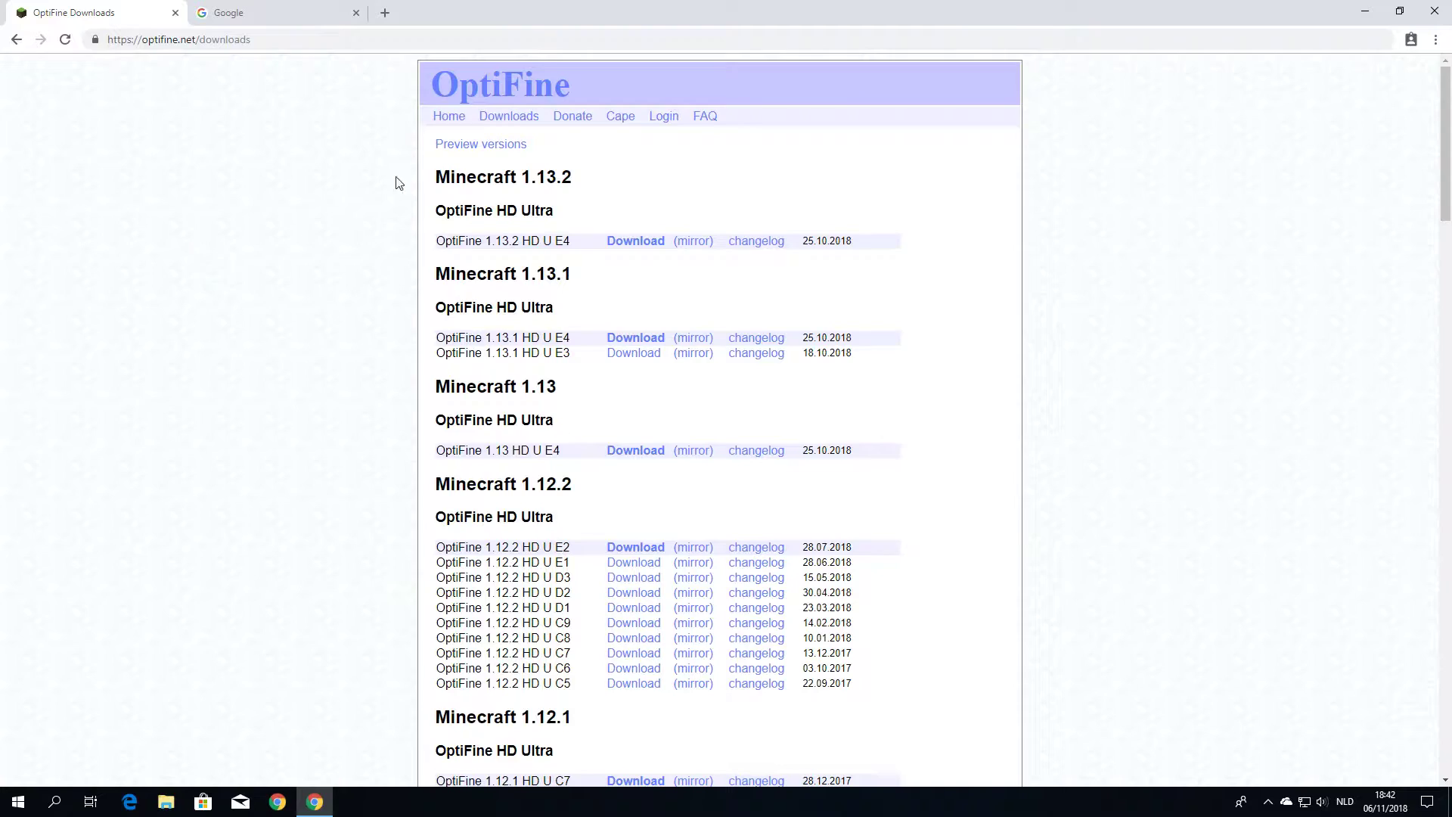
Download the regular, non-preview OptiFine 1.13.2 HD U E4 jar and keep the file despite the browser's warning
{"action": "left_click", "coordinate": [466, 148]}
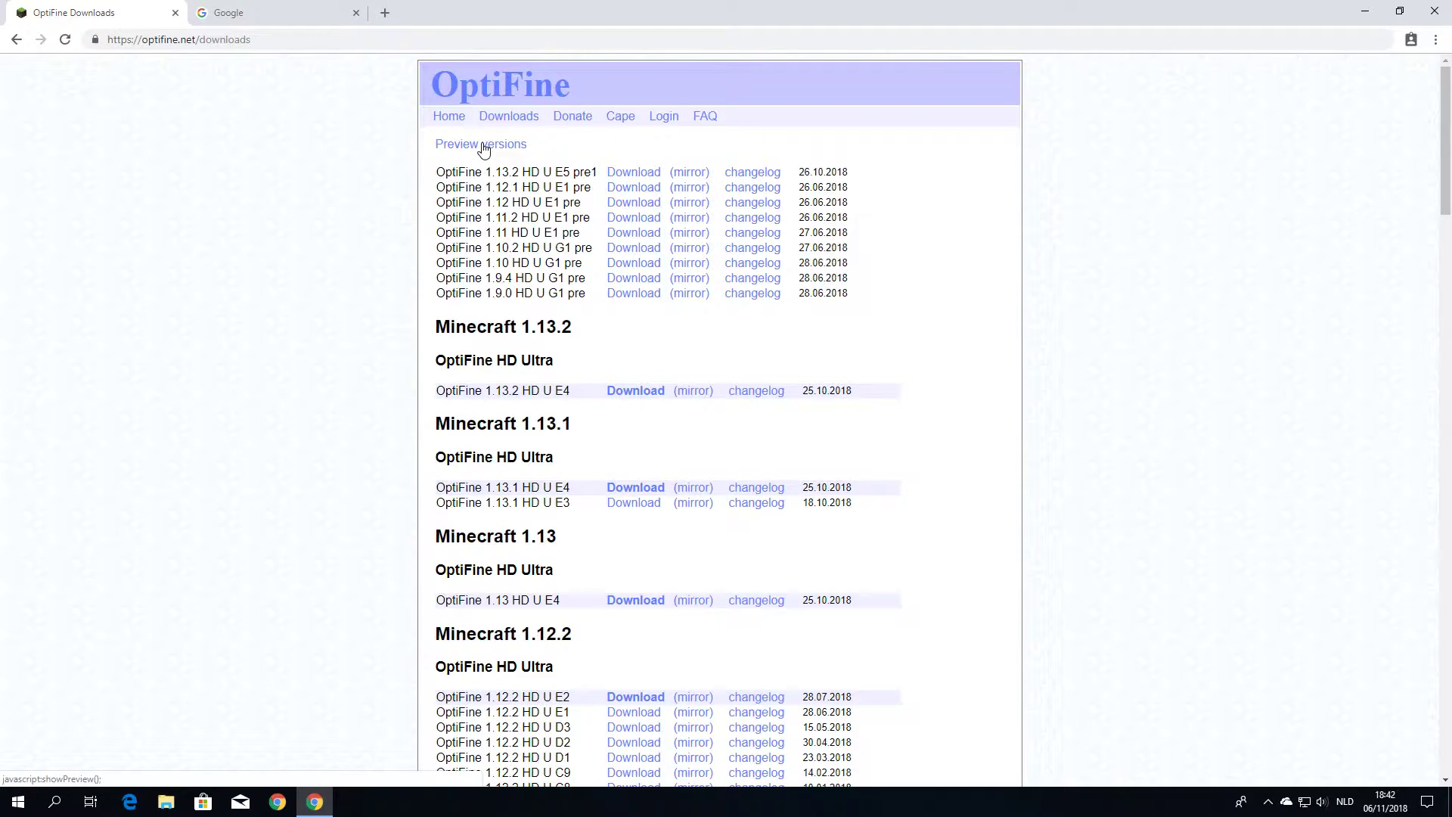
{"action": "left_click", "coordinate": [482, 146]}
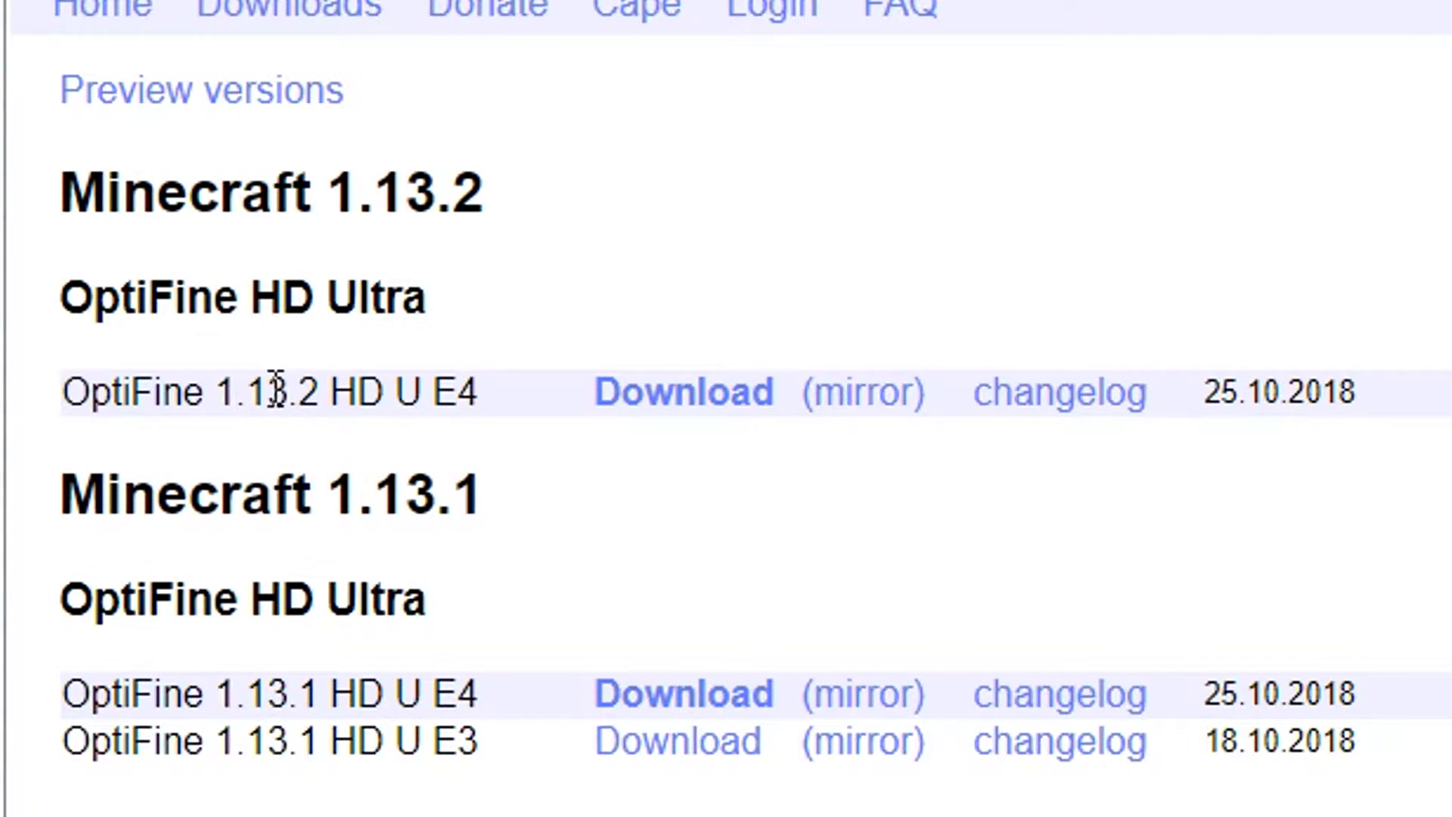
{"action": "left_click", "coordinate": [688, 423]}
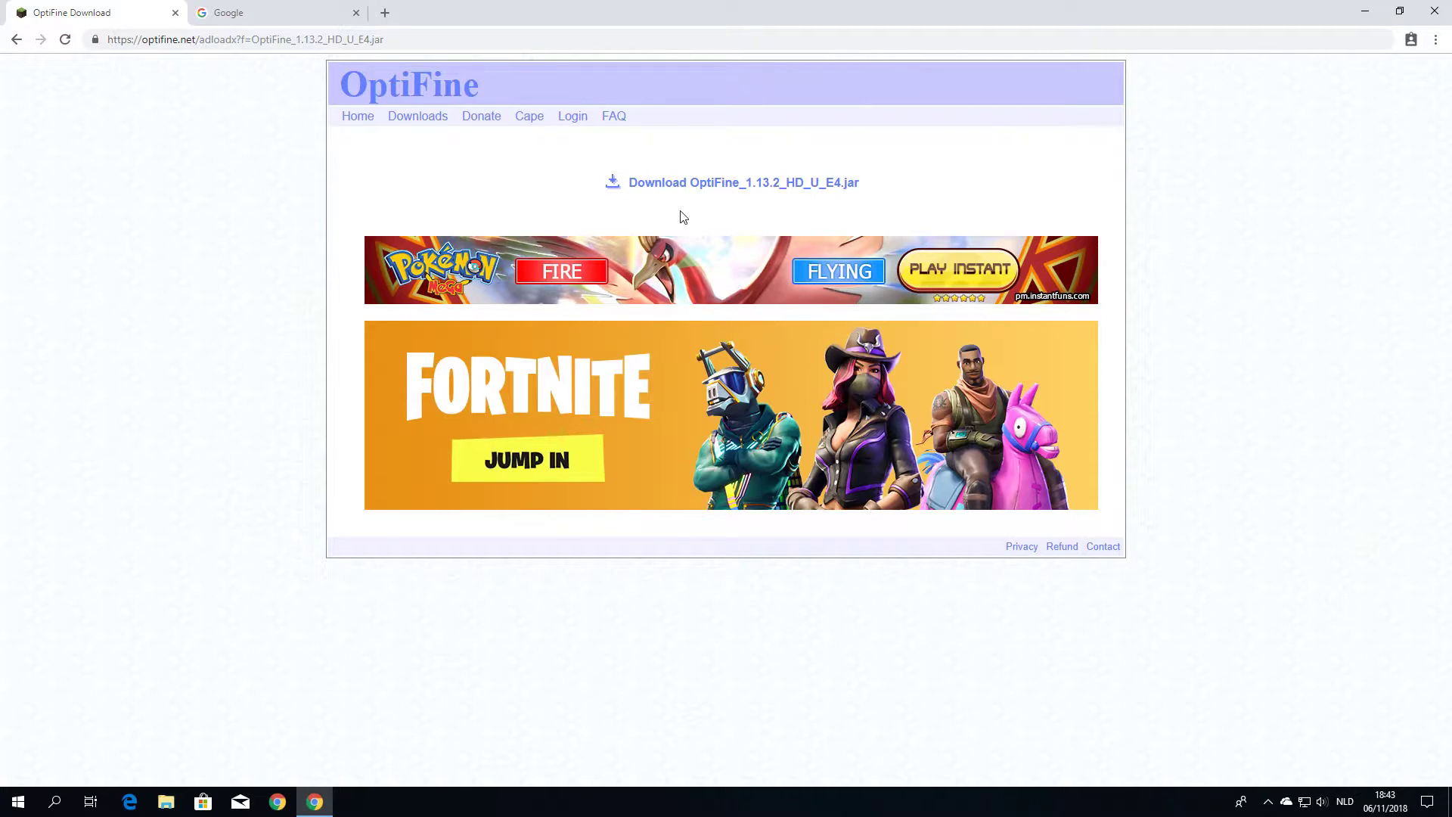
{"action": "left_click", "coordinate": [739, 193]}
{"action": "key", "text": "ctrl+w"}
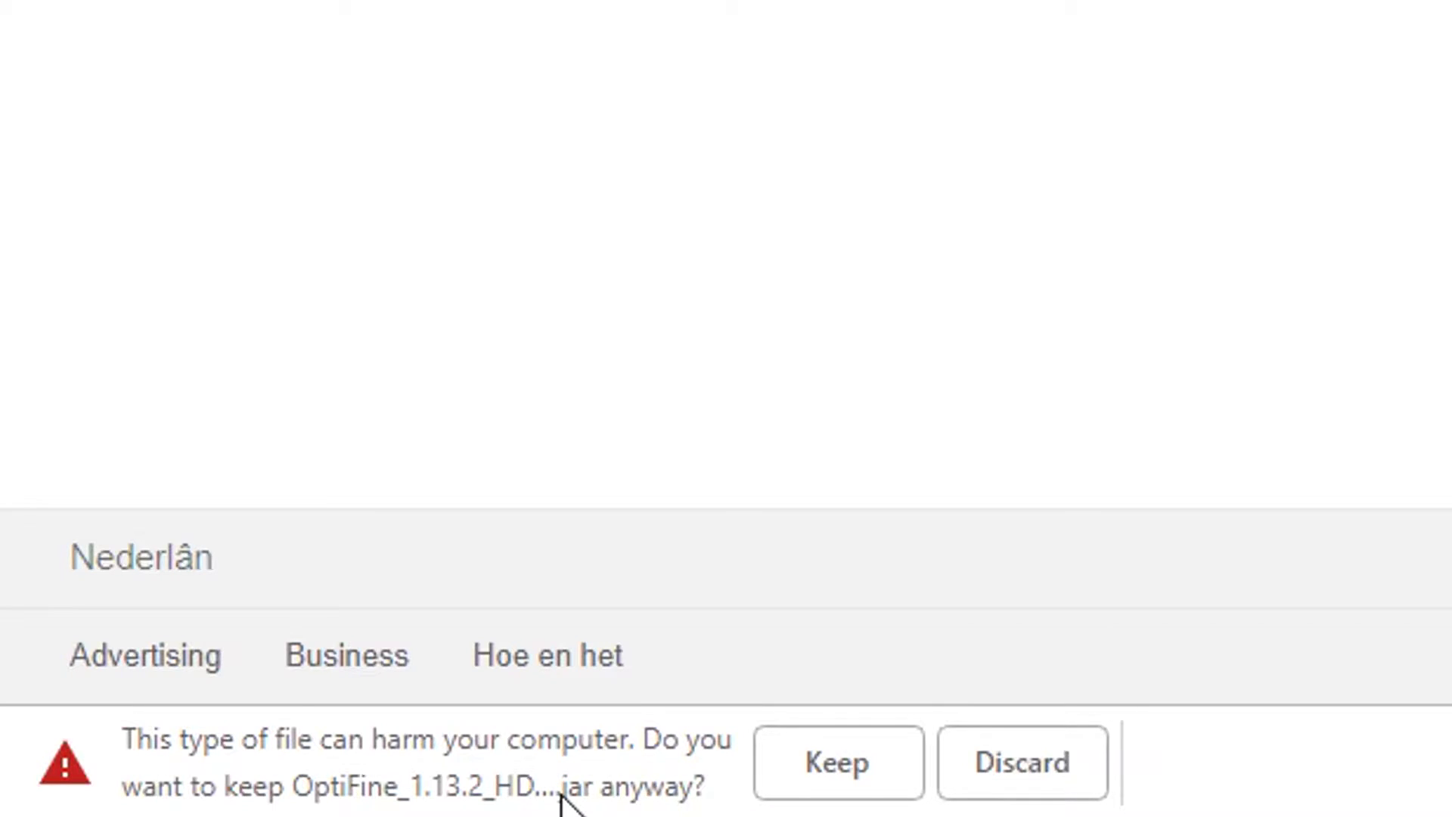
{"action": "left_click", "coordinate": [844, 764]}
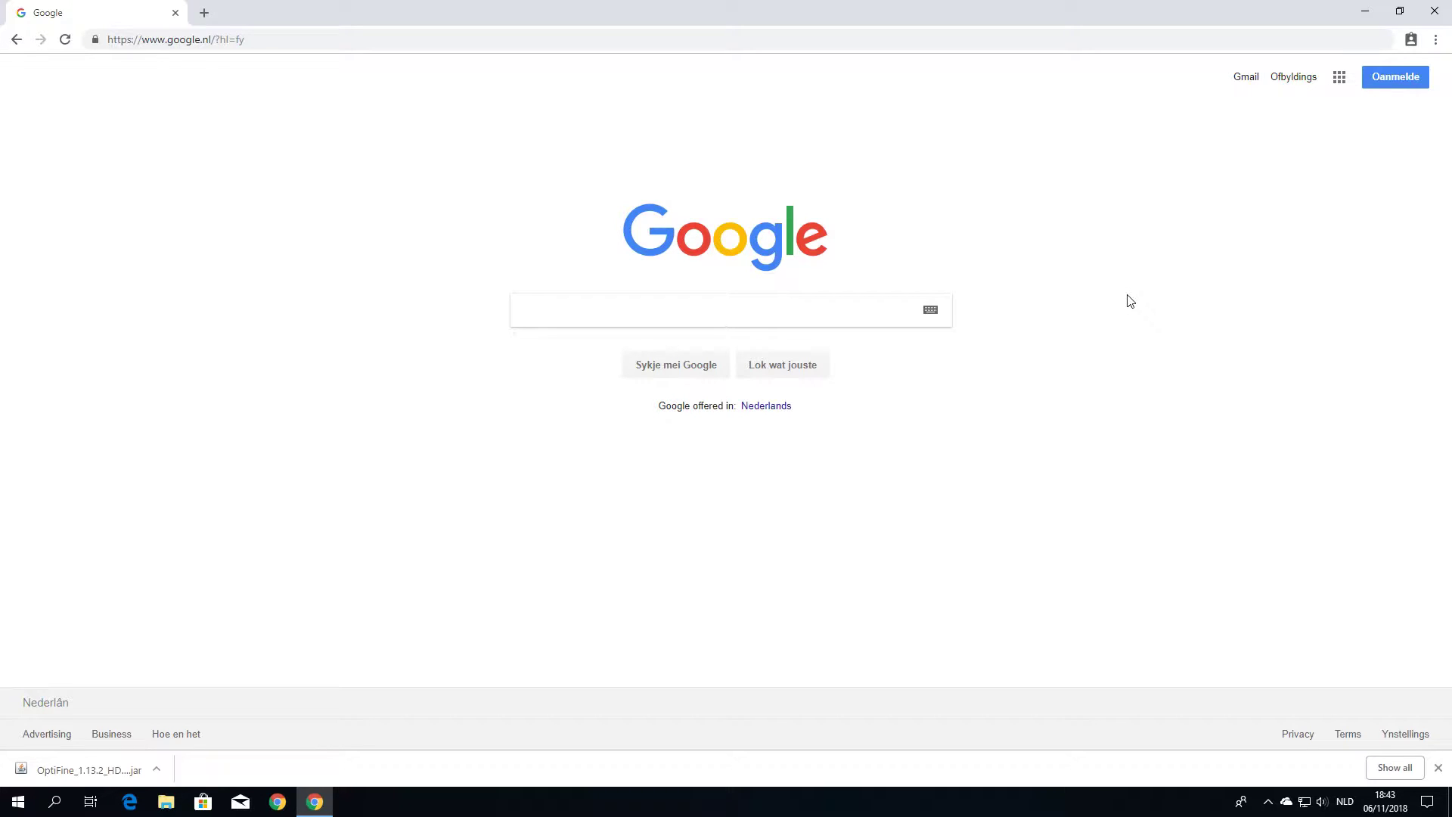
Minimize the browser, run the latest Minecraft release 1.13.2 once from the launcher, and quit the game
{"action": "left_click", "coordinate": [1365, 11]}
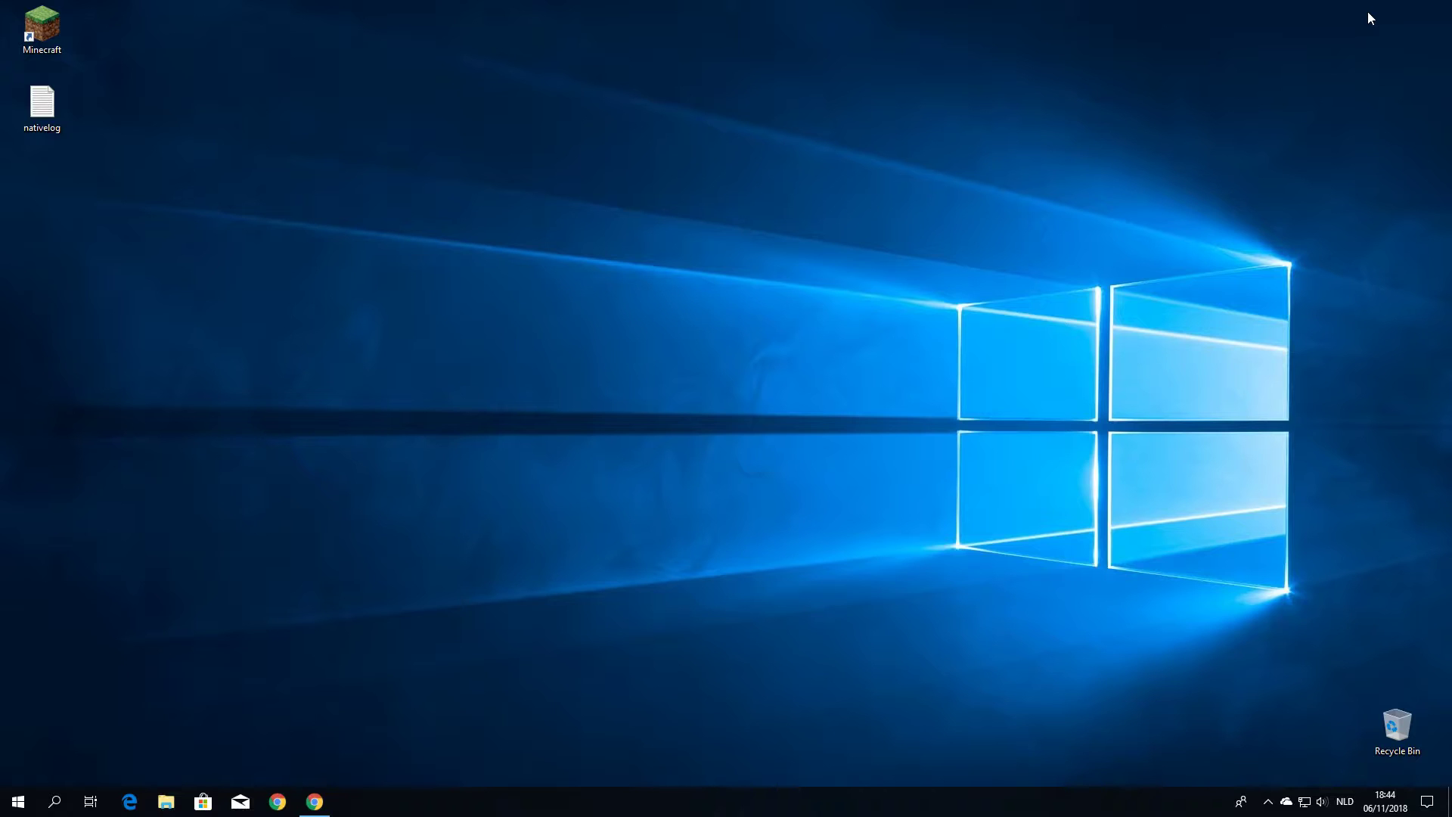
{"action": "double_click", "coordinate": [36, 23]}
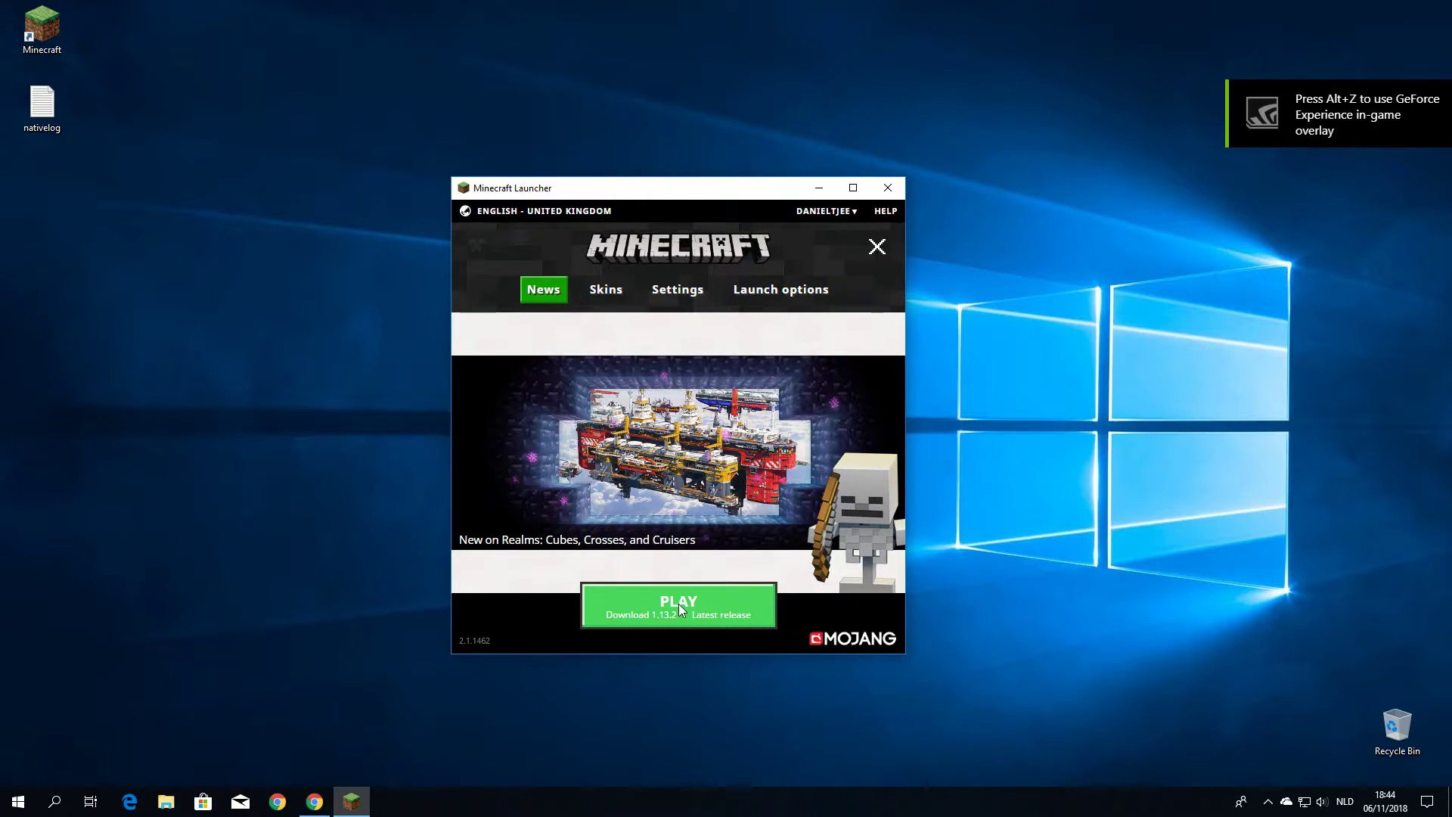
{"action": "left_click", "coordinate": [678, 603]}
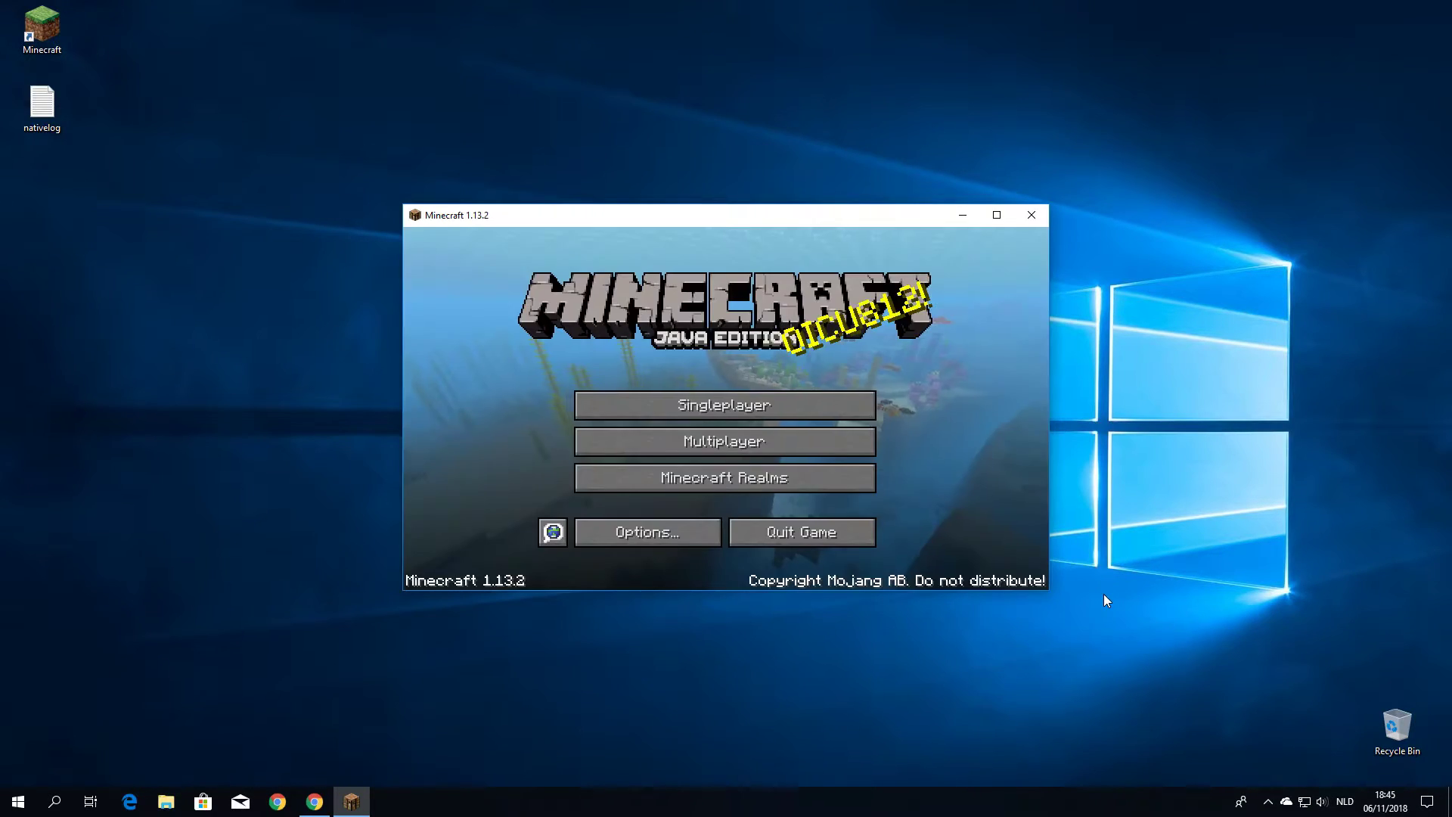
{"action": "left_click", "coordinate": [792, 533]}
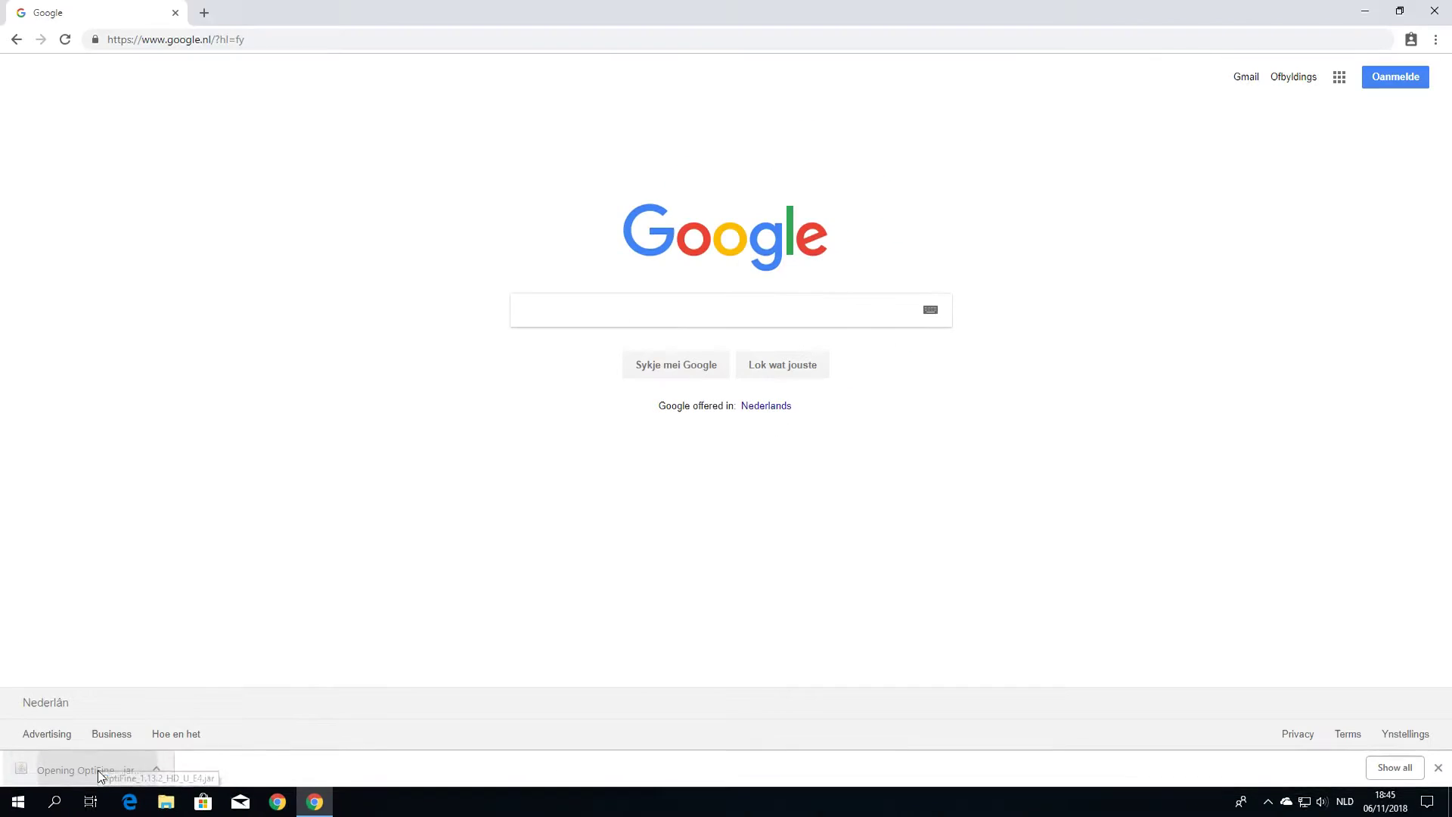
Run the downloaded OptiFine 1.13.2 jar and install it into the default .minecraft folder
{"action": "left_click", "coordinate": [306, 778]}
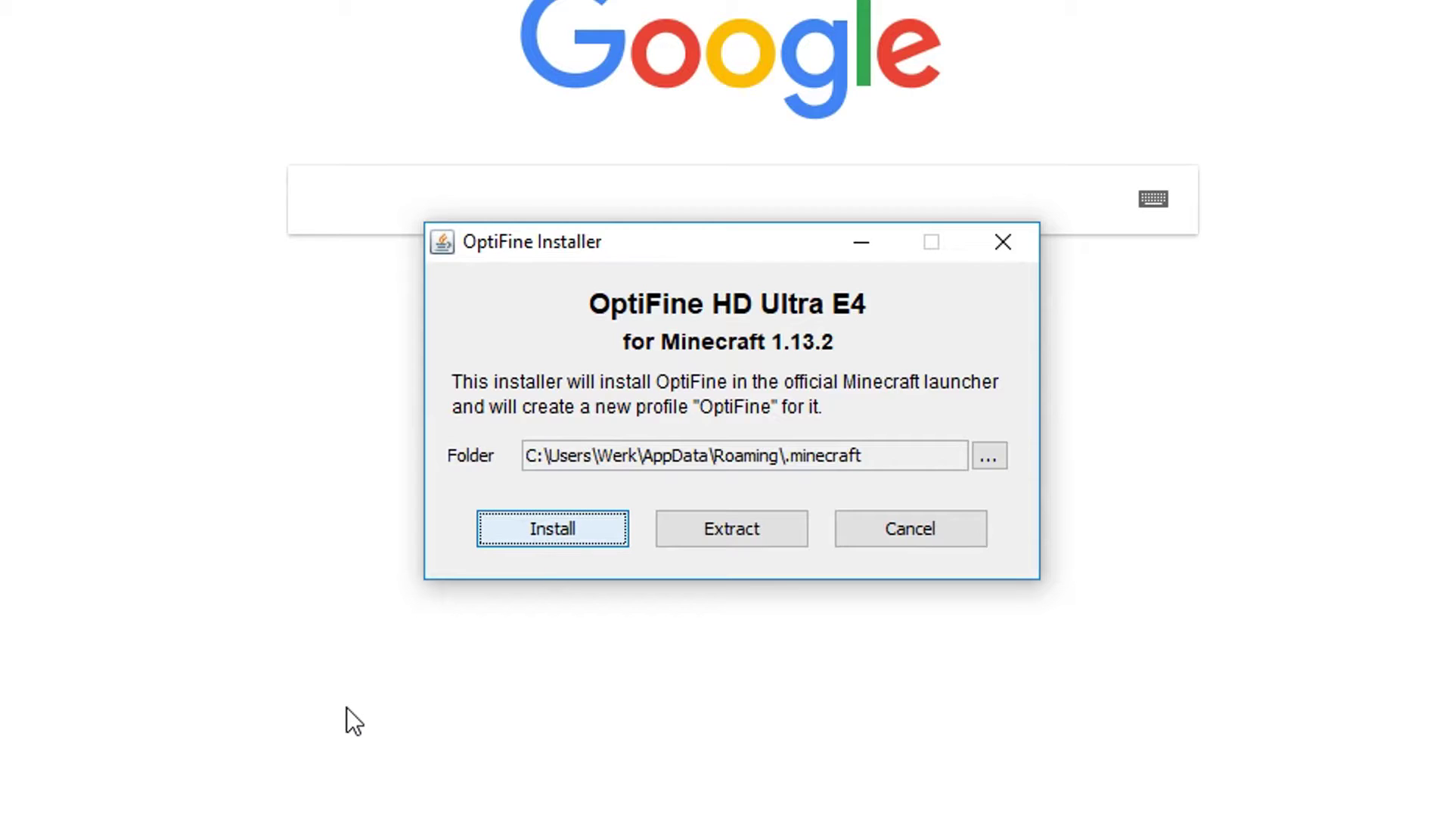
{"action": "key", "text": "space"}
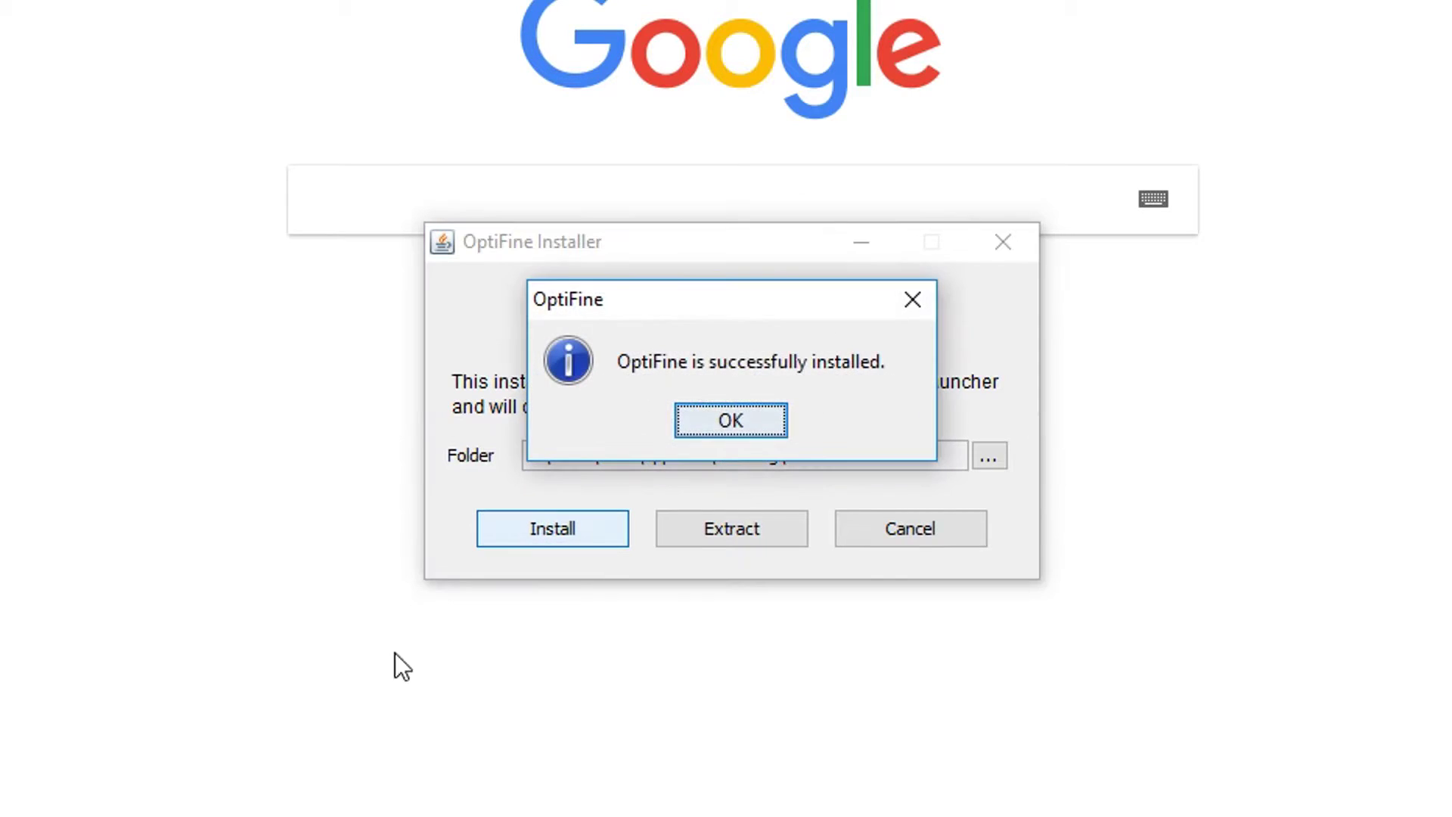
{"action": "left_click", "coordinate": [740, 420]}
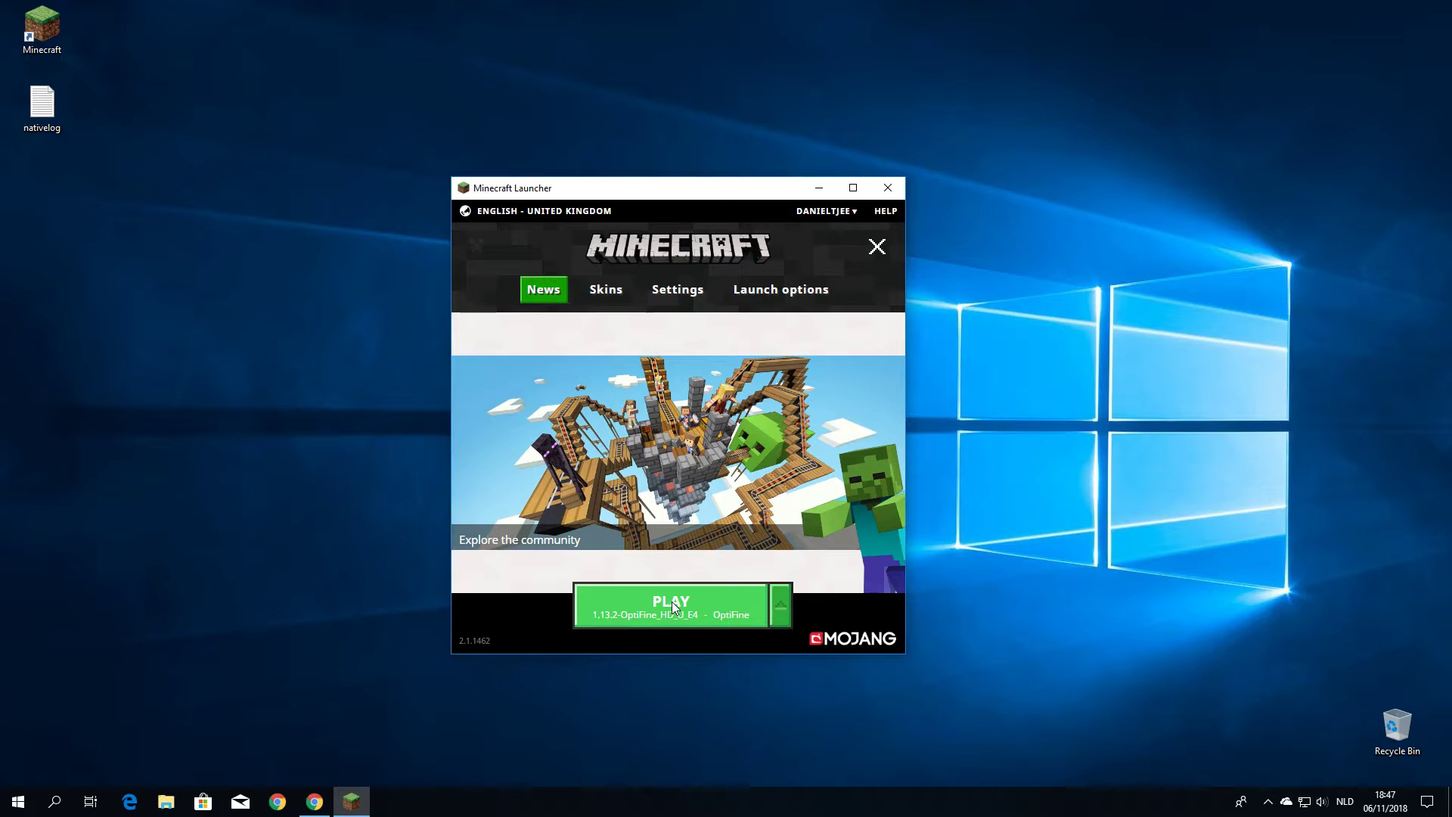
Start Minecraft with the 1.13.2 OptiFine profile and check its Video Settings for the OptiFine options
{"action": "left_click", "coordinate": [672, 601]}
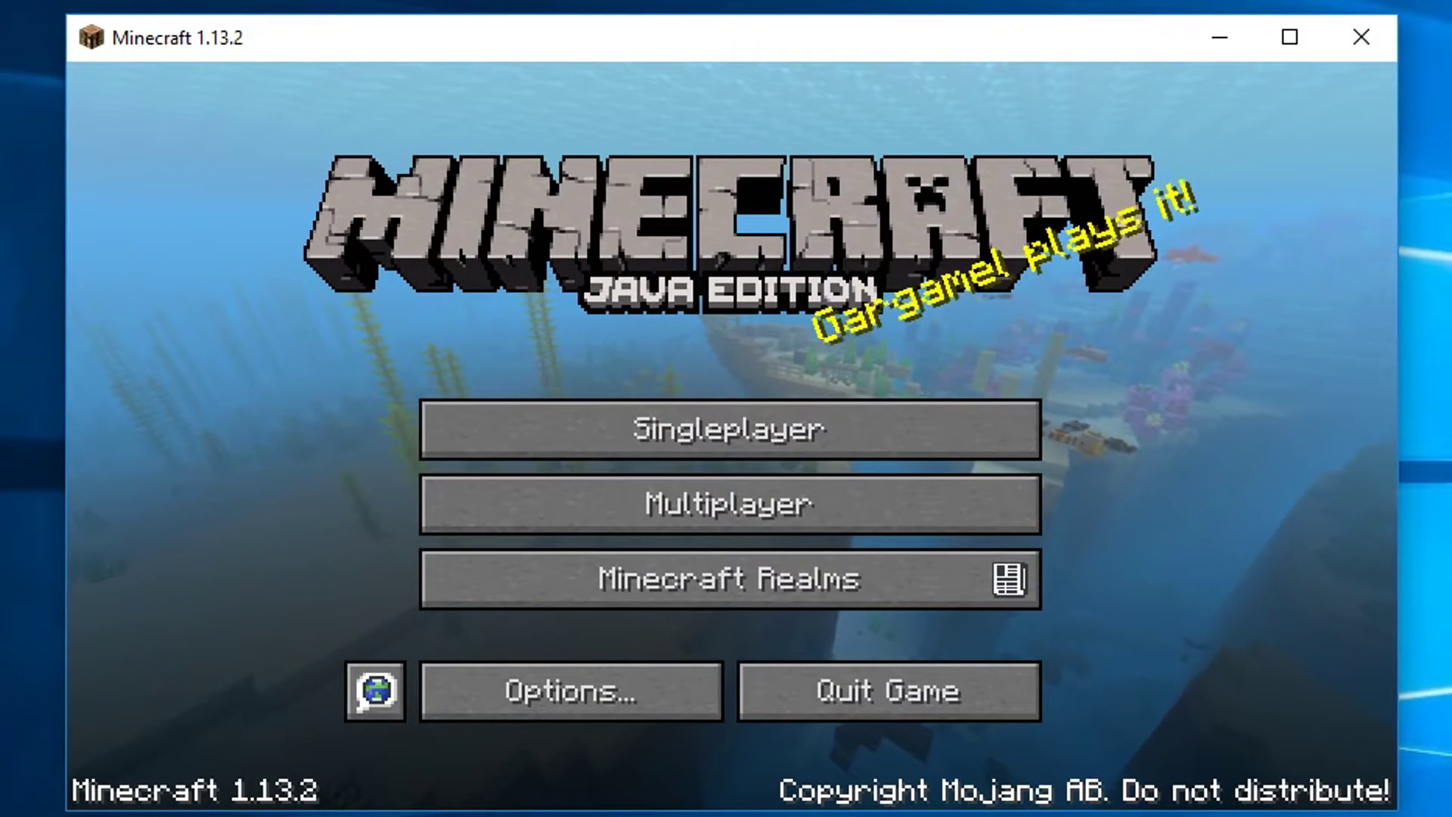
{"action": "left_click", "coordinate": [611, 704]}
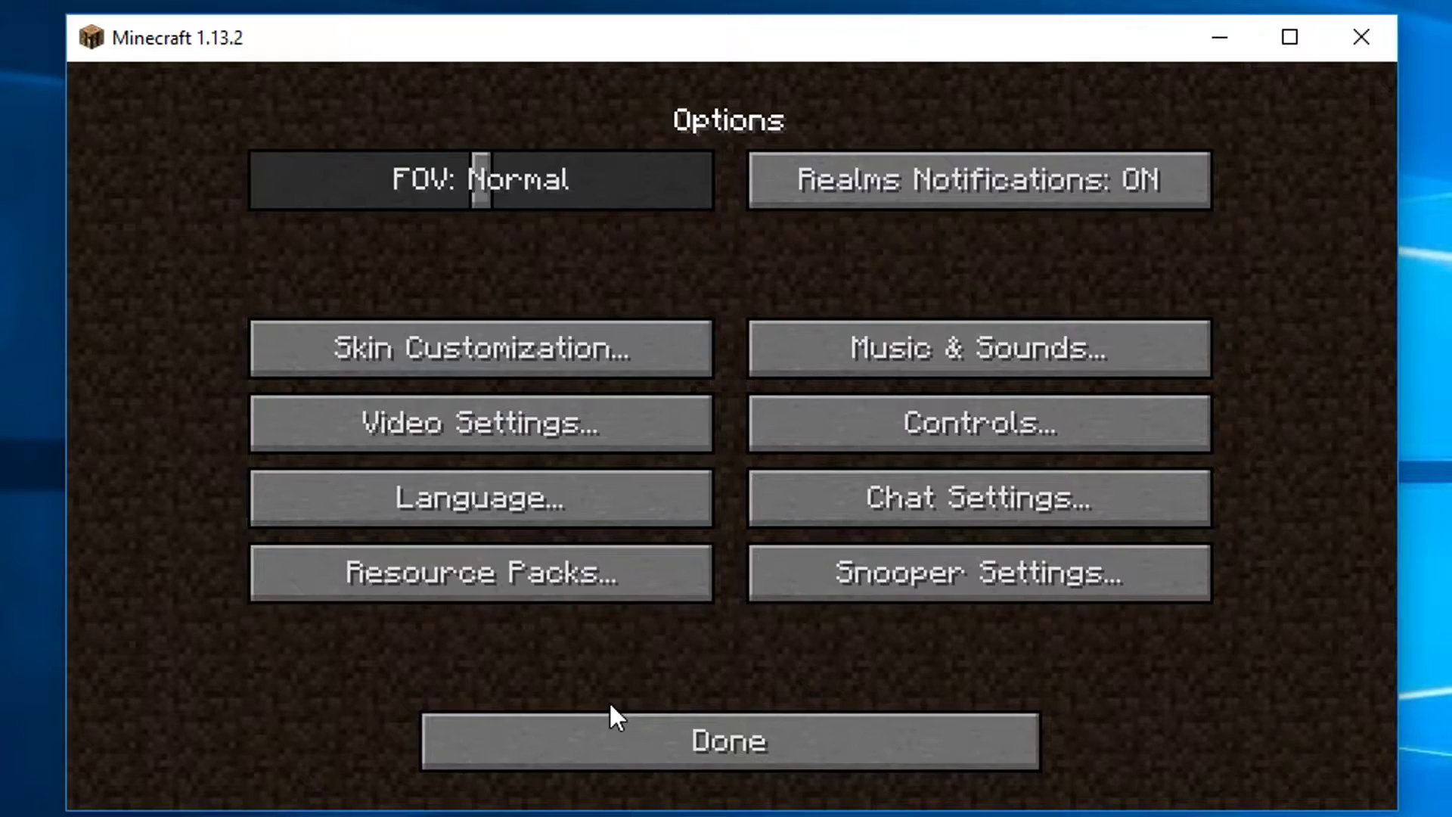
{"action": "left_click", "coordinate": [494, 439]}
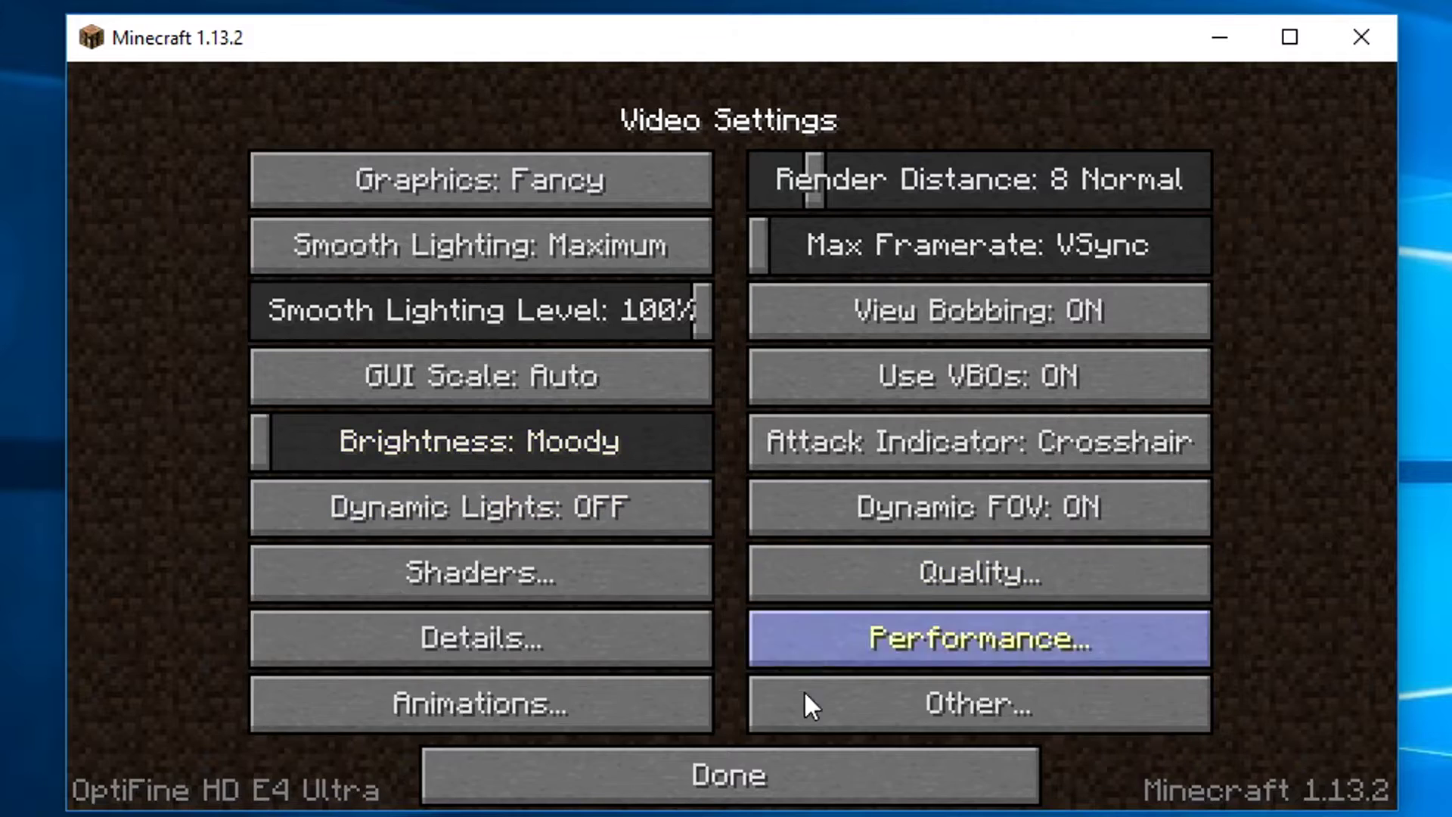
{"action": "left_click", "coordinate": [646, 772]}
{"action": "left_click", "coordinate": [703, 745]}
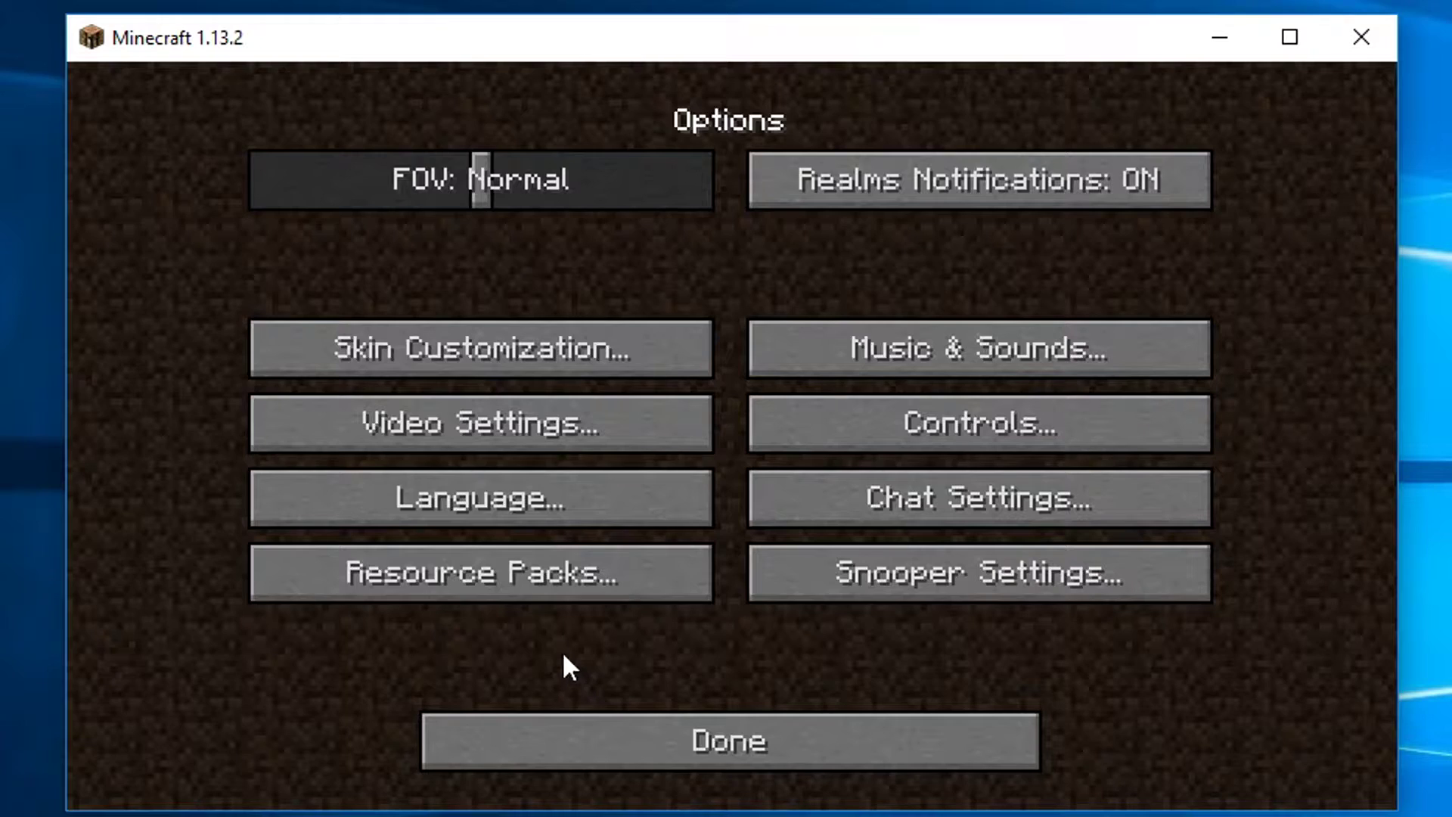
{"action": "left_click", "coordinate": [519, 425]}
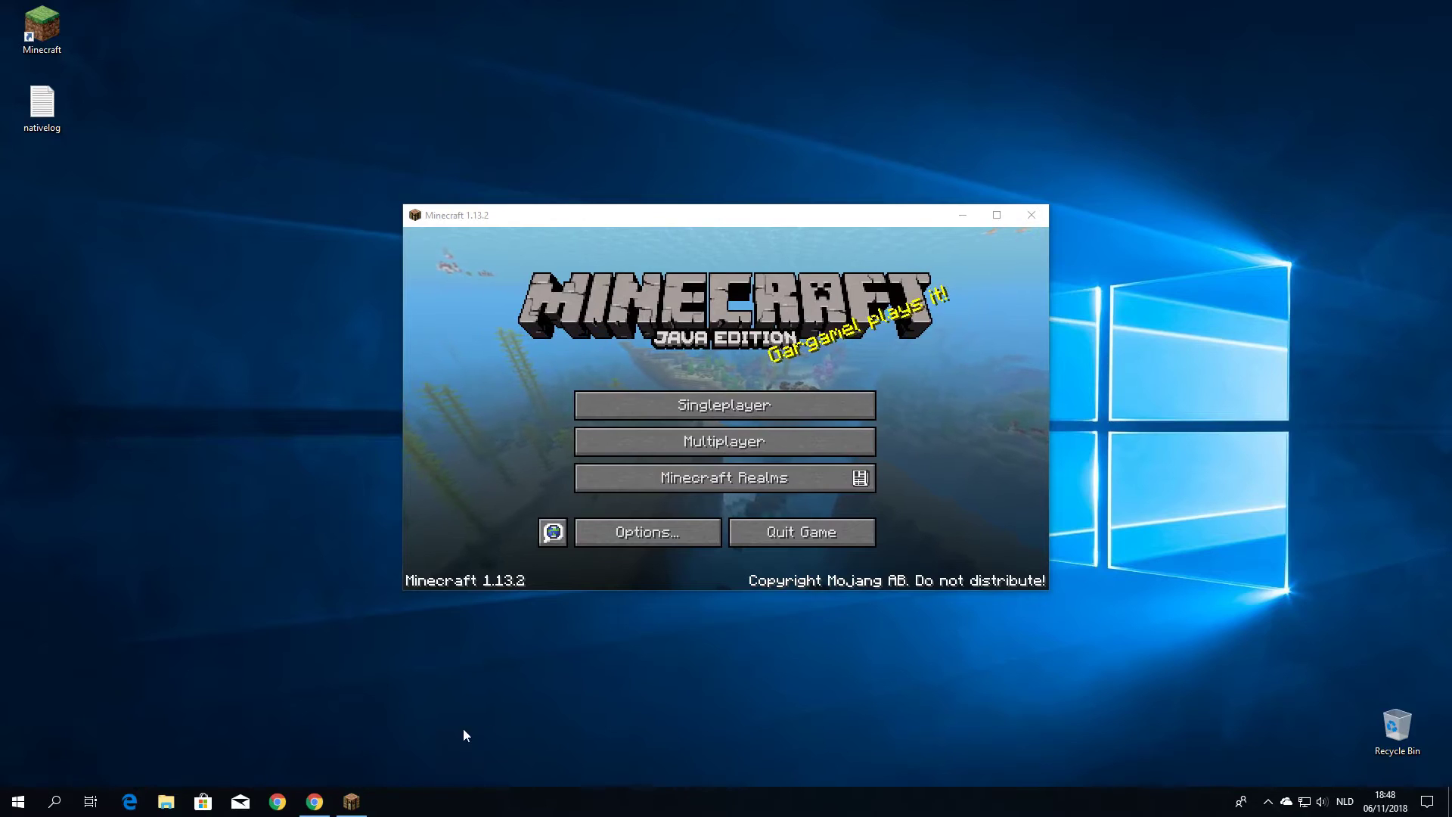
Switch to the browser and download Sildur's Enhanced Default v1.06 from the Sildur's shaders thread on Minecraft Forum
{"action": "left_click", "coordinate": [314, 802]}
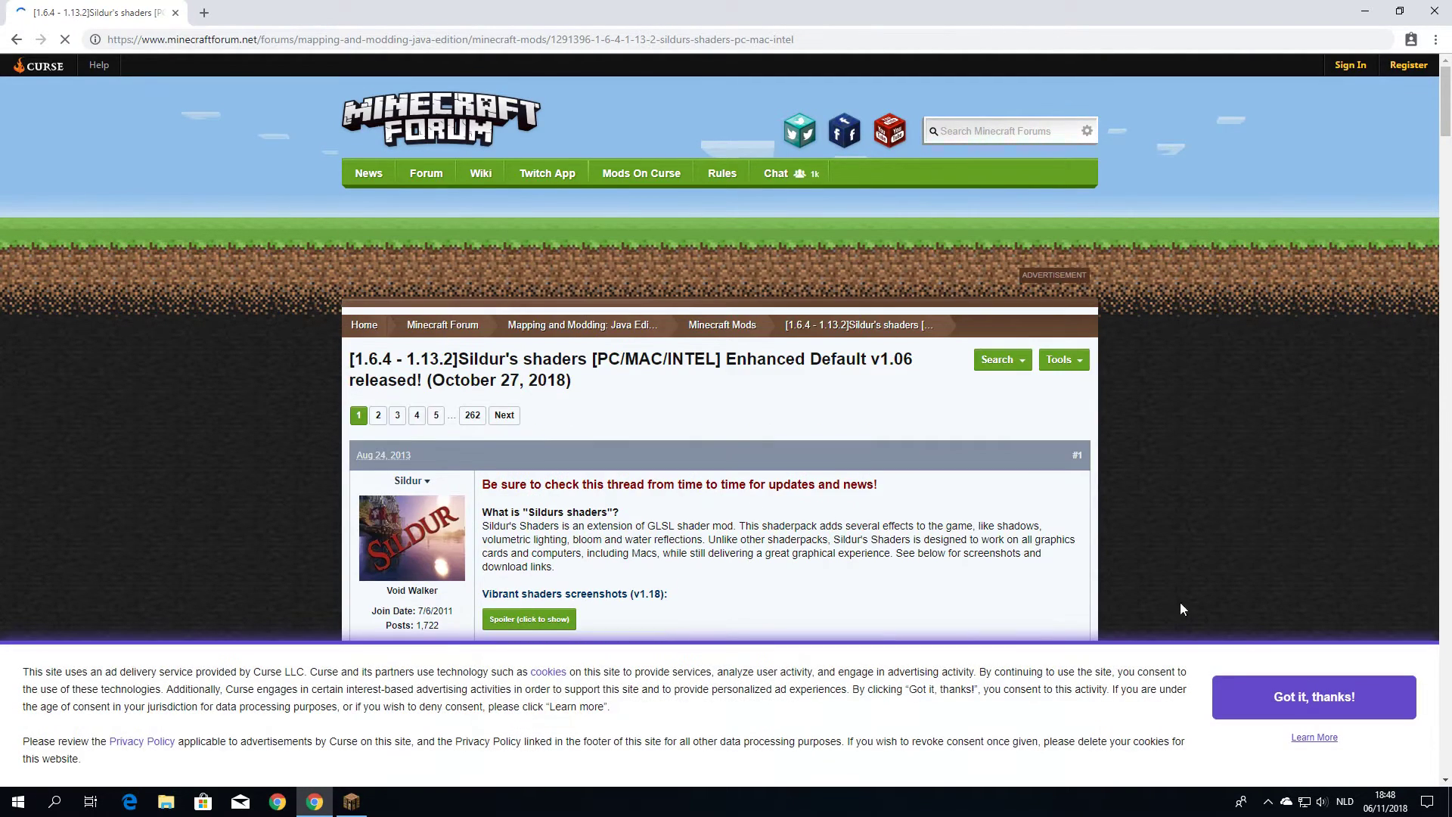
{"action": "scroll", "coordinate": [717, 575], "scroll_direction": "down", "scroll_amount": 10}
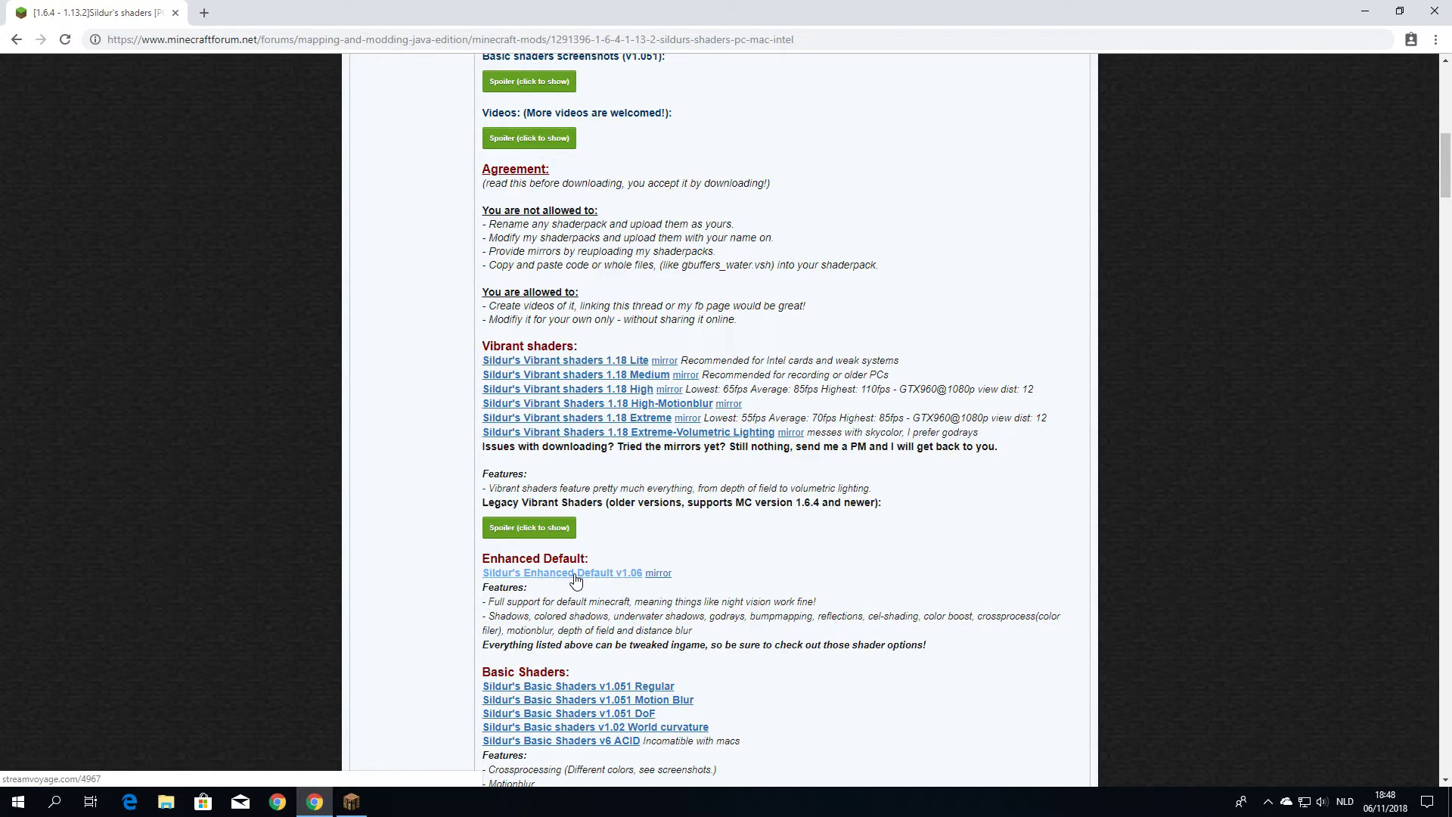
{"action": "left_click", "coordinate": [575, 576]}
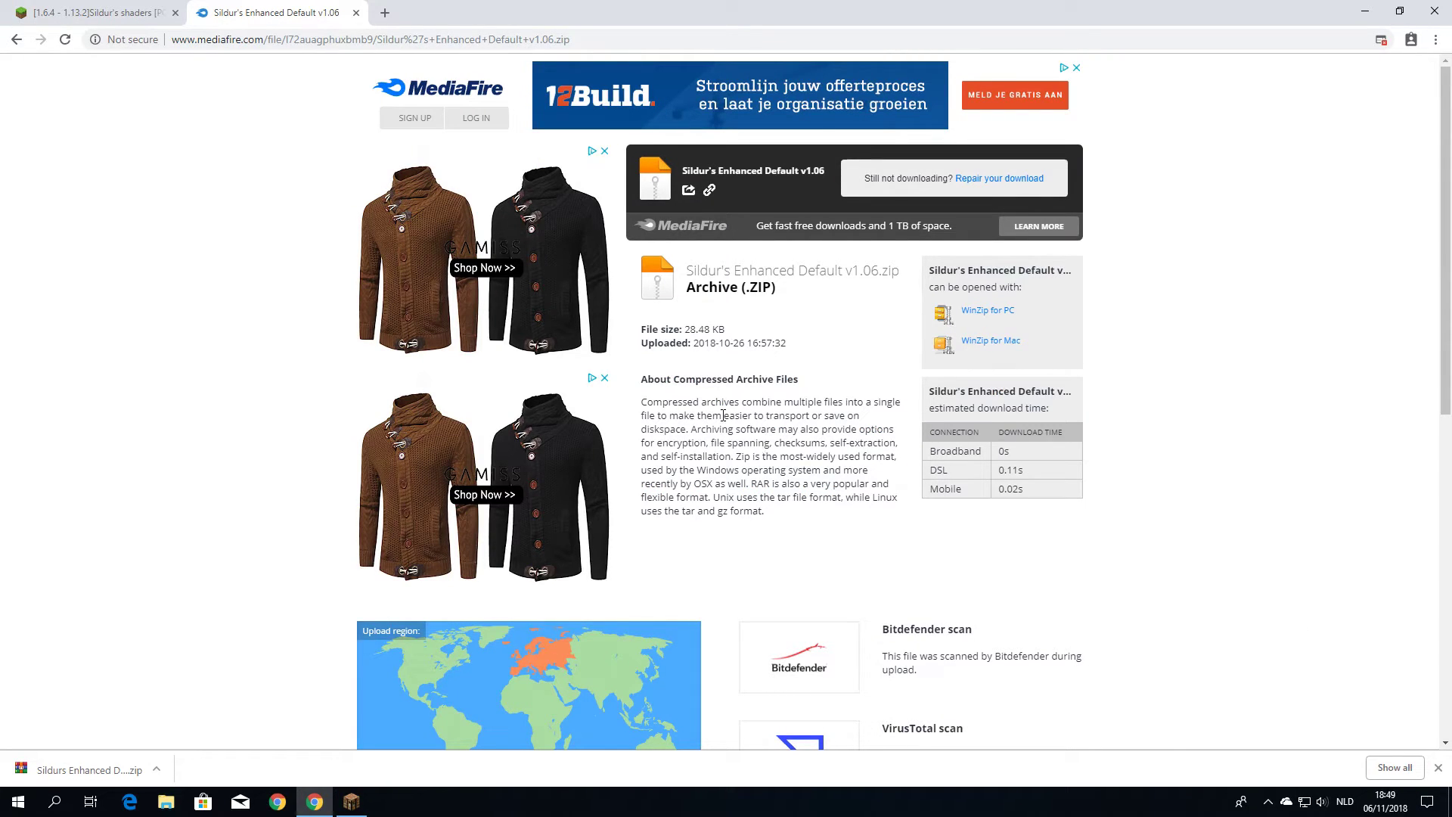
Open the shaders folder from Minecraft's shader settings and put the downloaded Sildurs Enhanced Default v1.06.zip into shaderpacks
{"action": "left_click", "coordinate": [351, 801]}
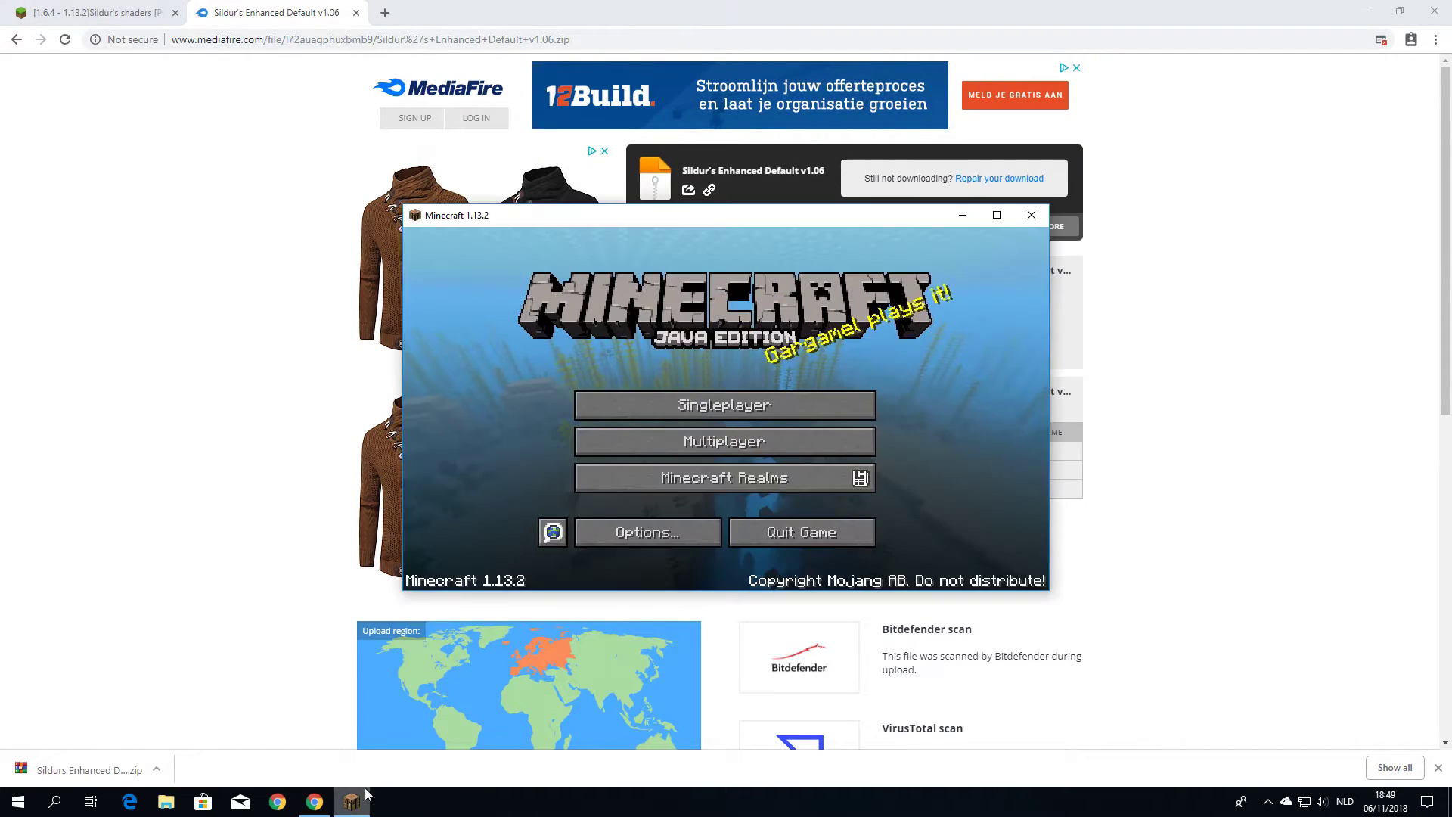
{"action": "left_click", "coordinate": [650, 532]}
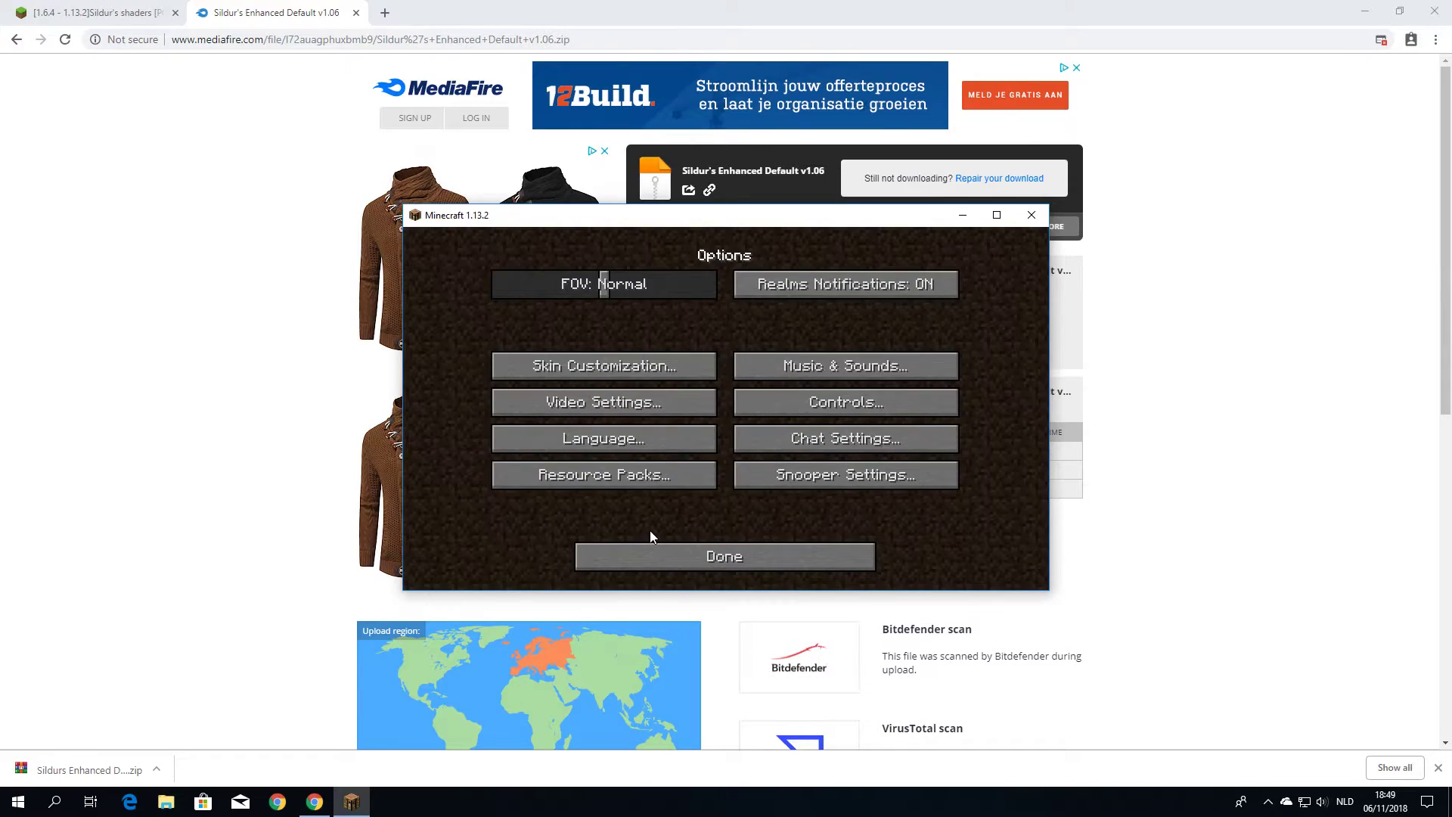
{"action": "left_click", "coordinate": [609, 412]}
{"action": "left_click", "coordinate": [600, 471]}
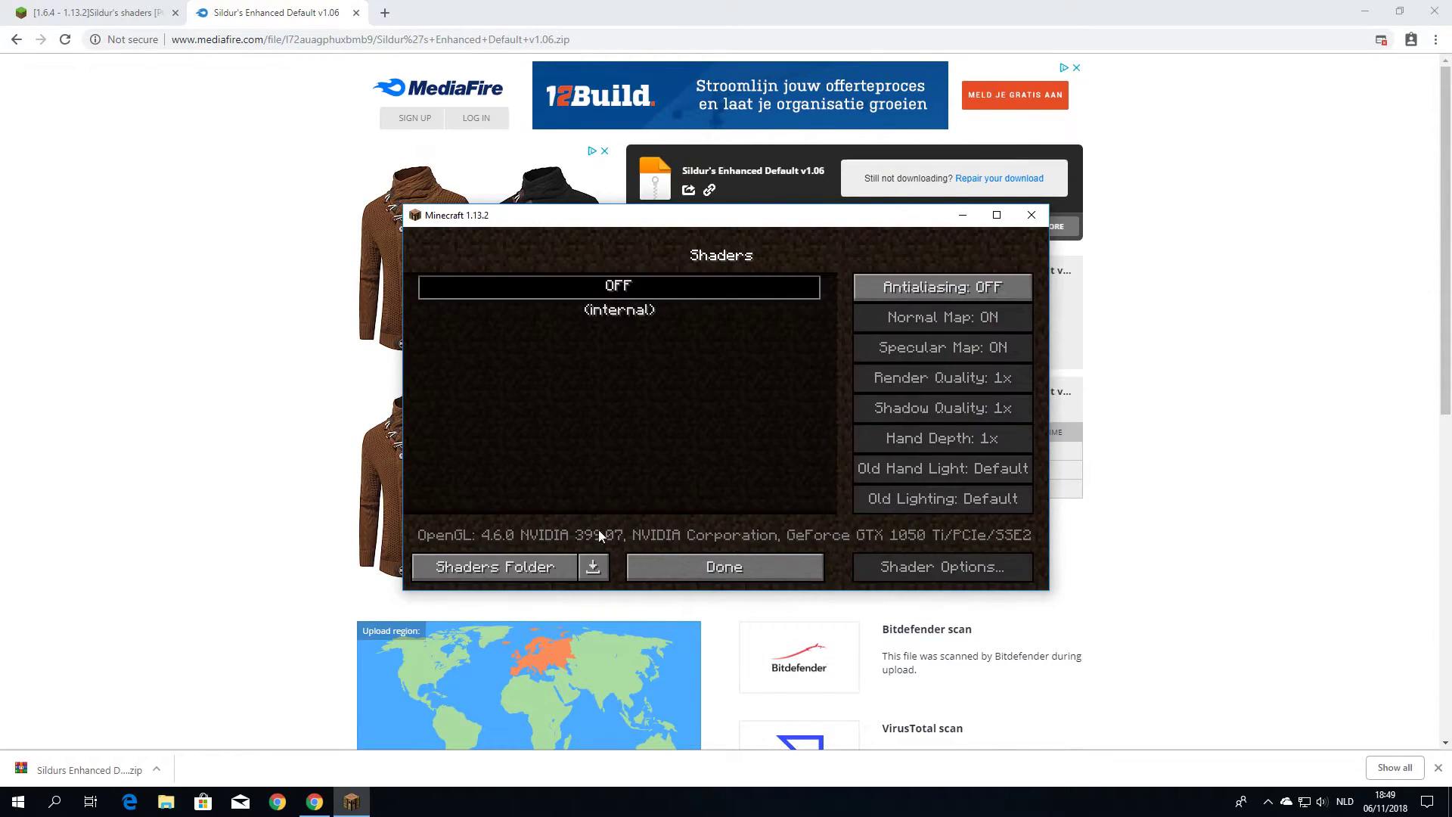
{"action": "left_click", "coordinate": [571, 567]}
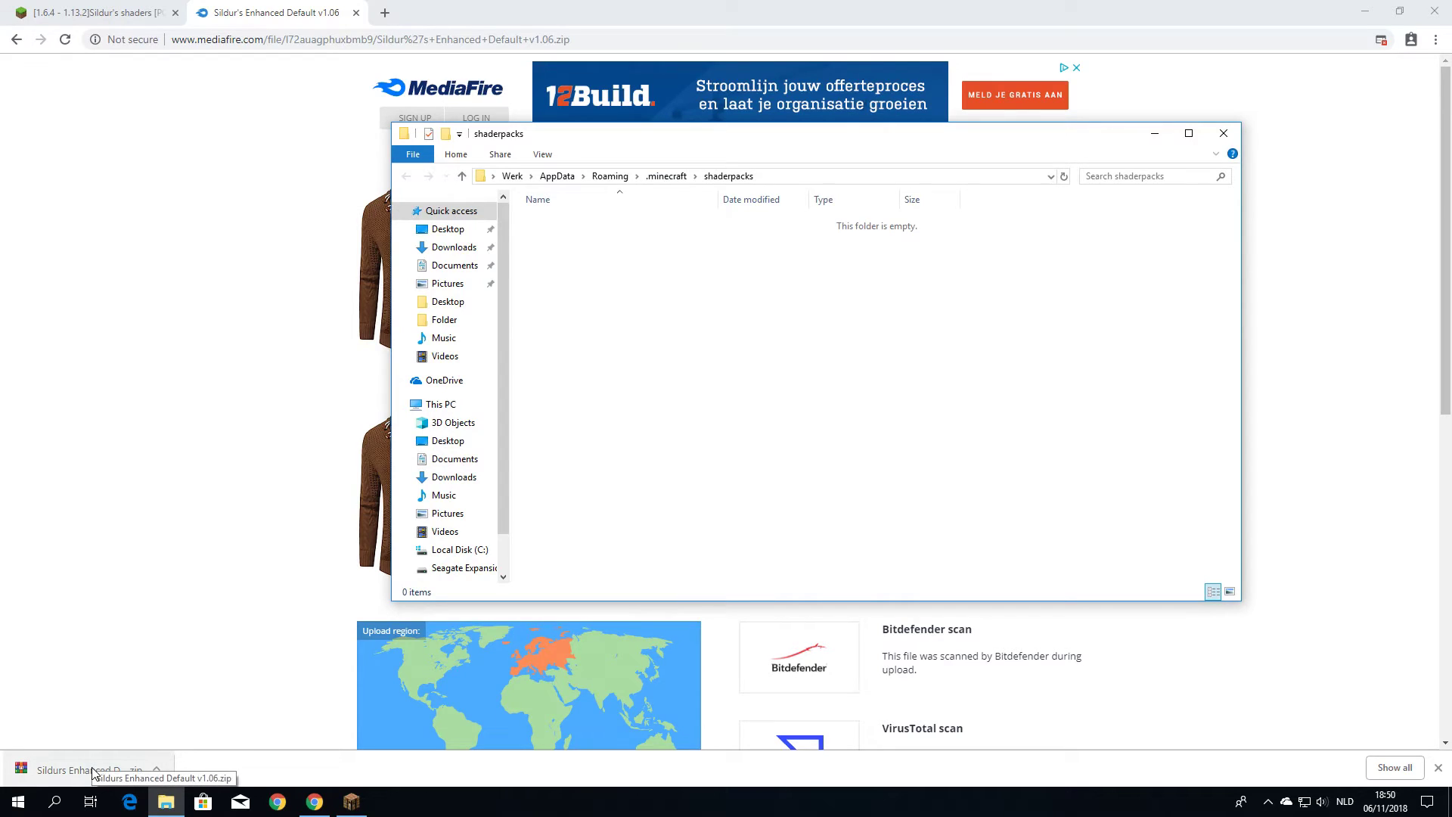
{"action": "left_click_drag", "start_coordinate": [93, 772], "coordinate": [730, 363]}
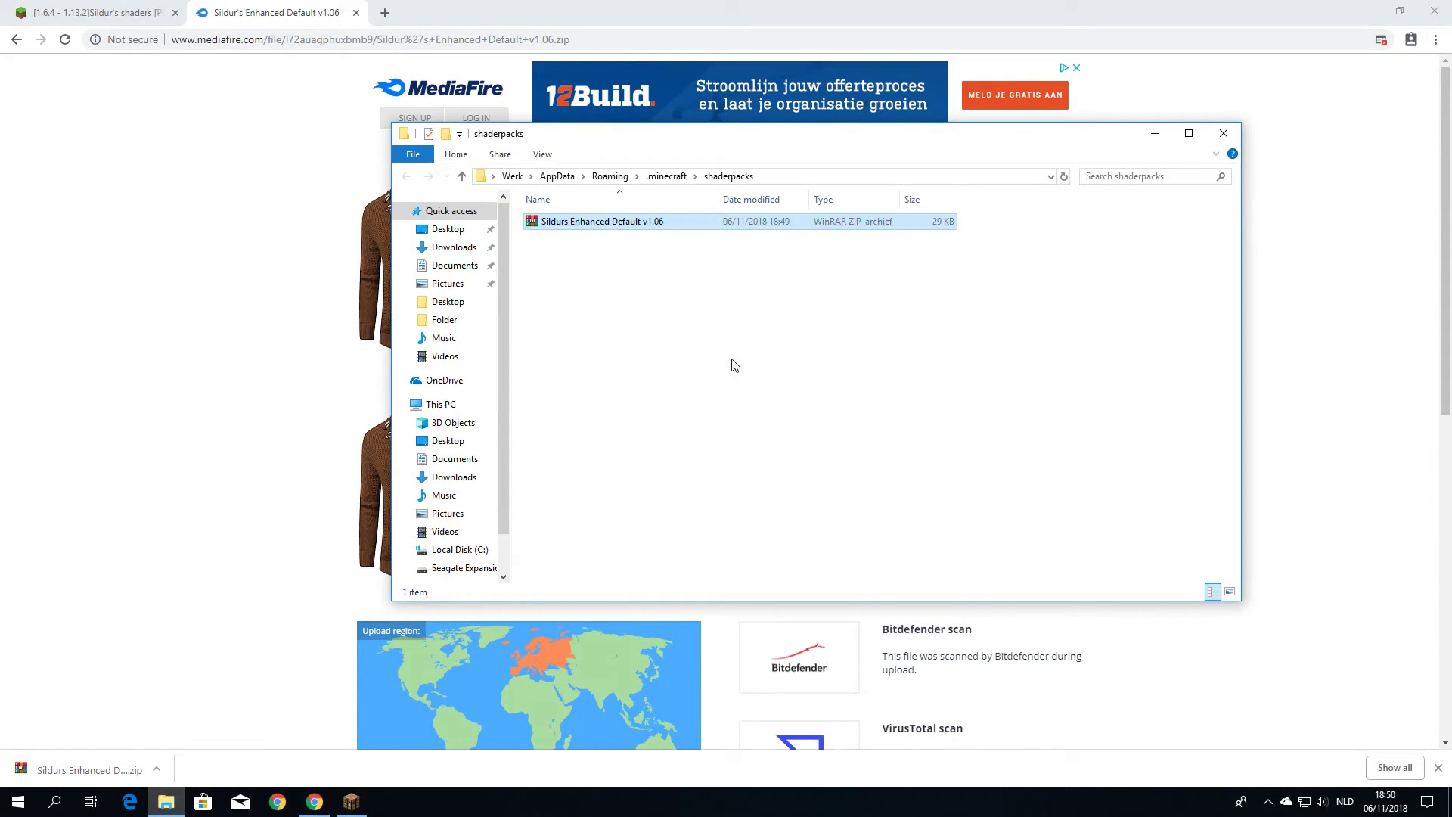
{"action": "left_click", "coordinate": [735, 365]}
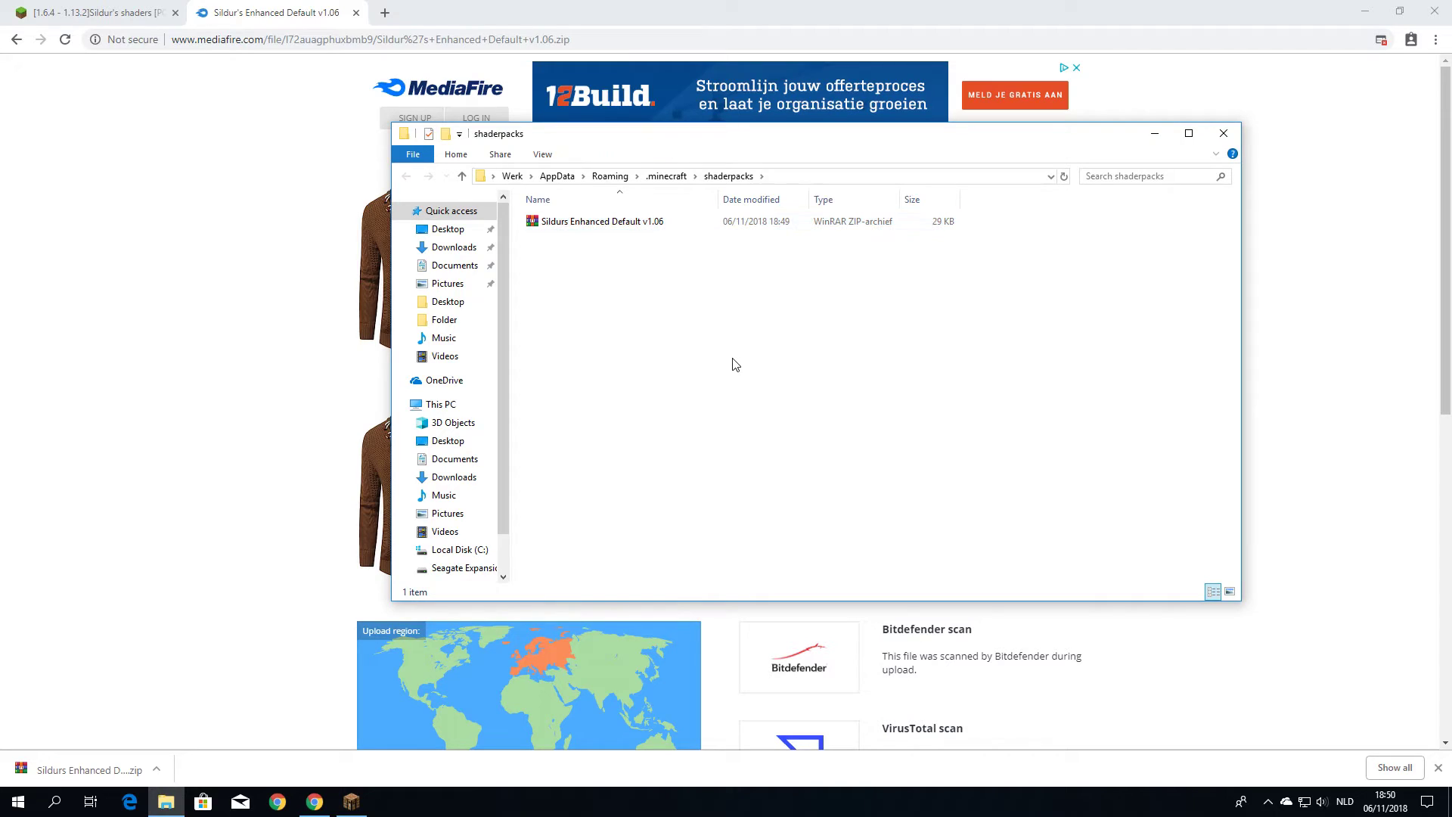
Select Sildurs Enhanced Default v1.06.zip as Minecraft's shader pack and return to the main menu
{"action": "left_click", "coordinate": [351, 802]}
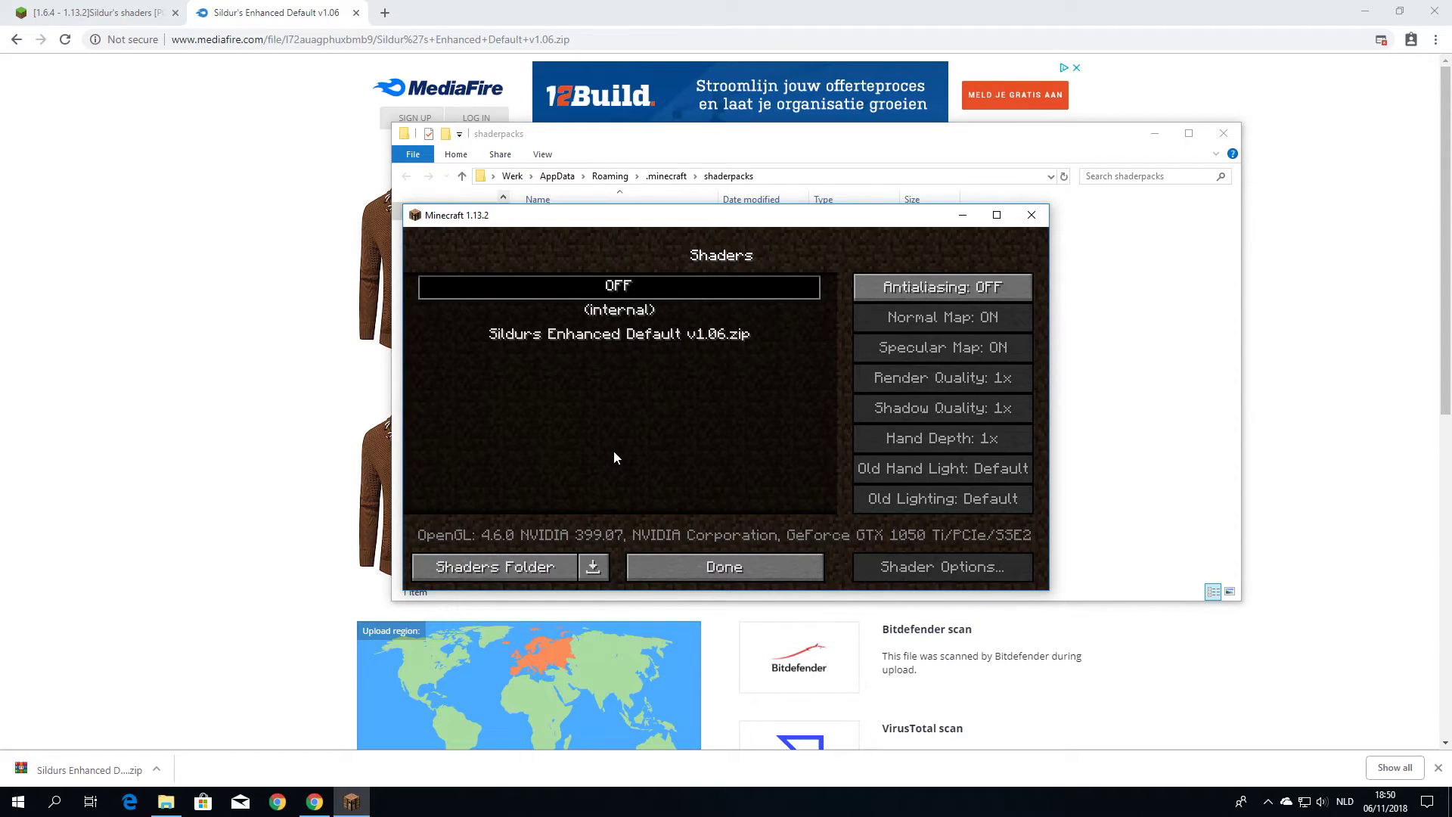
{"action": "left_click", "coordinate": [618, 333]}
{"action": "left_click", "coordinate": [718, 564]}
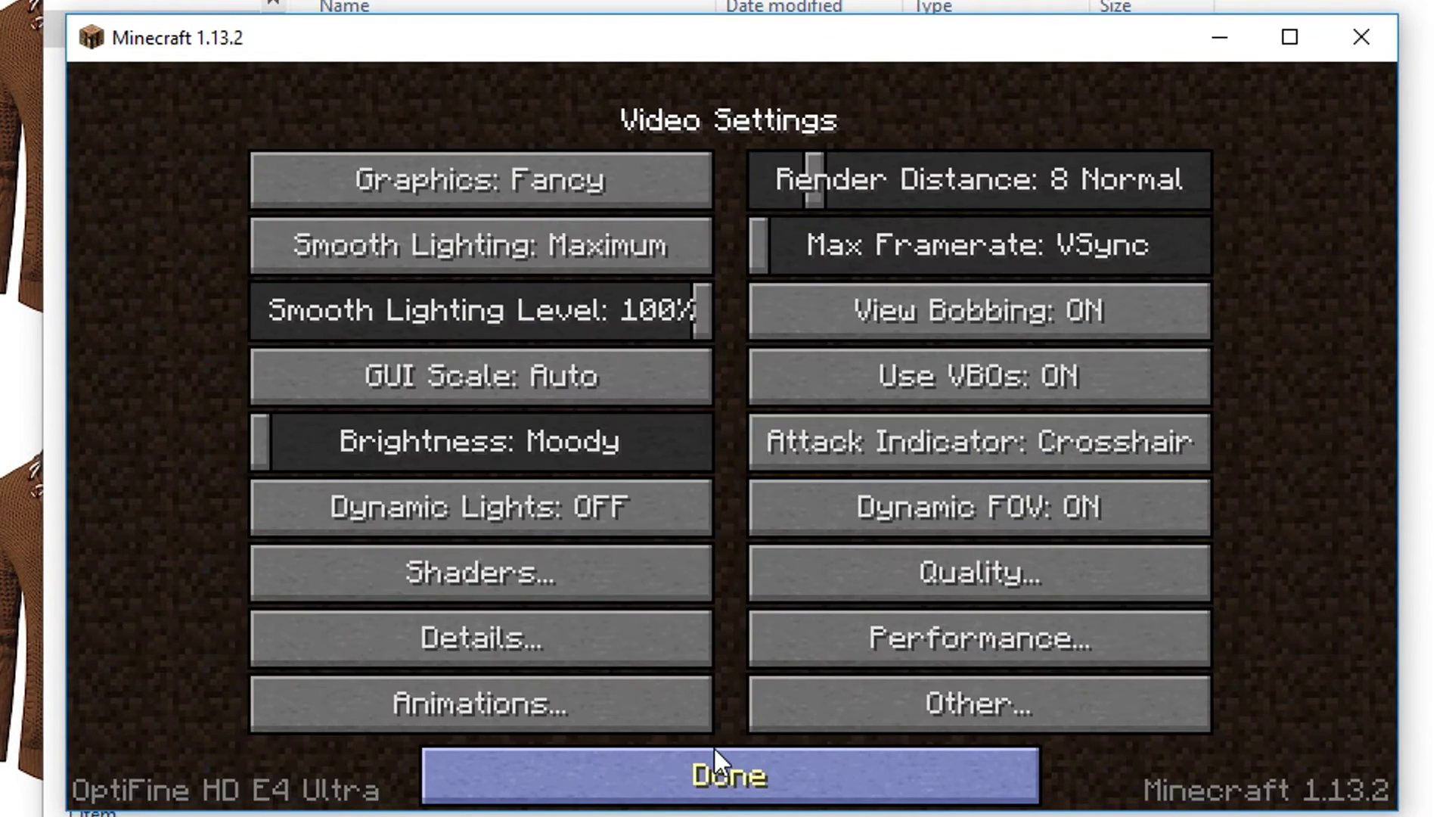
{"action": "left_click", "coordinate": [732, 764]}
{"action": "left_click", "coordinate": [731, 759]}
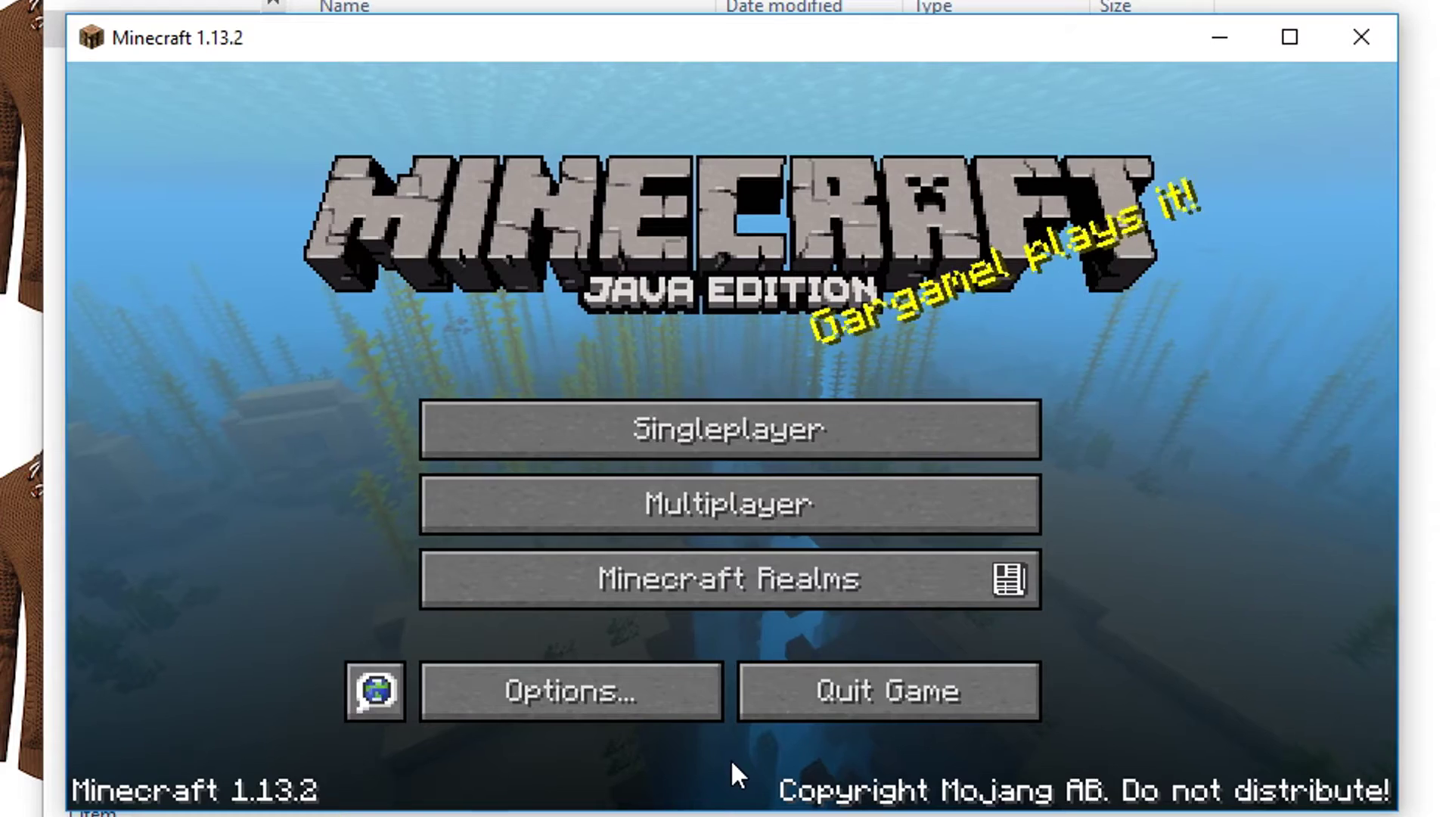